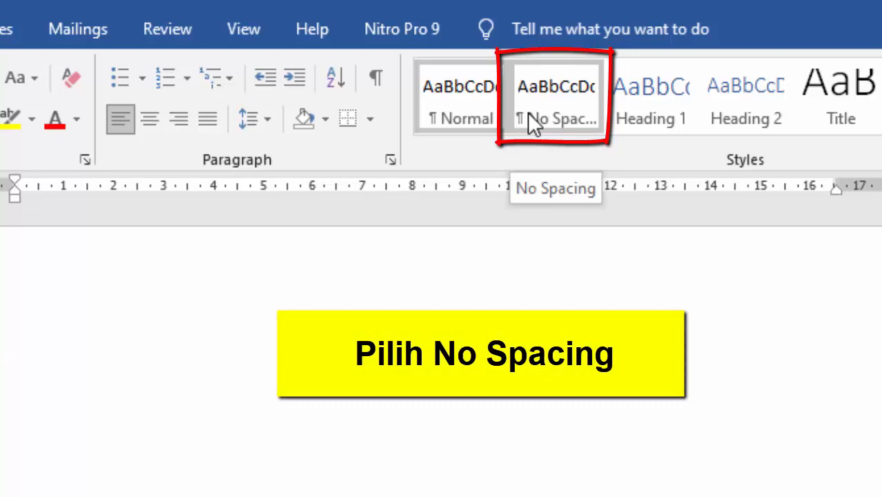
- Apply the No Spacing style from the Styles gallery to the blank Document2
click(529, 117)
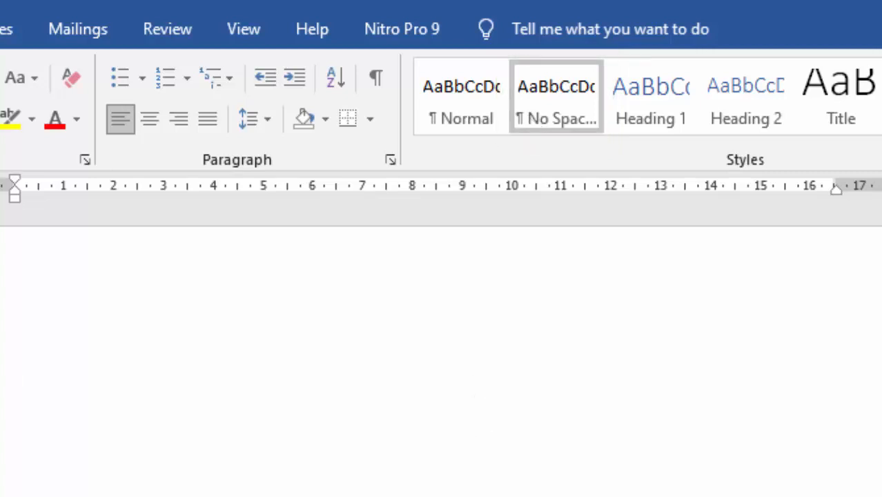
- Paste the university header and DNS title, then set all the text in Times New Roman
key(ctrl+v)
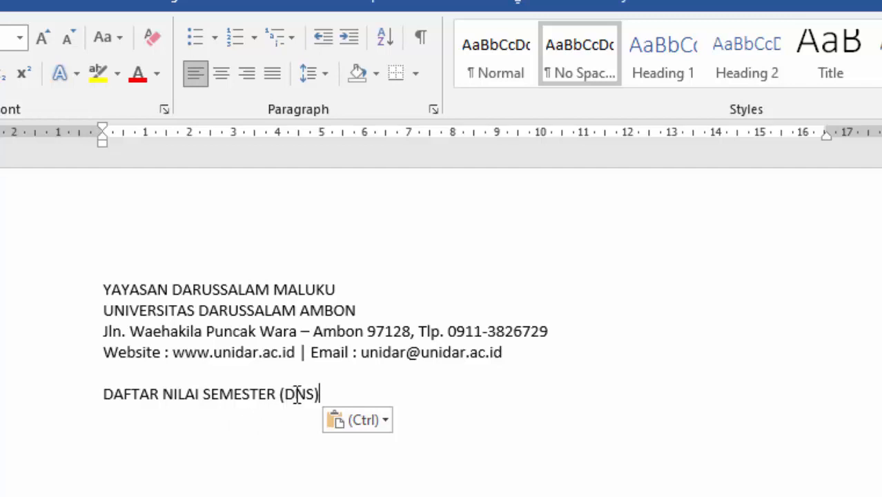
key(ctrl+a)
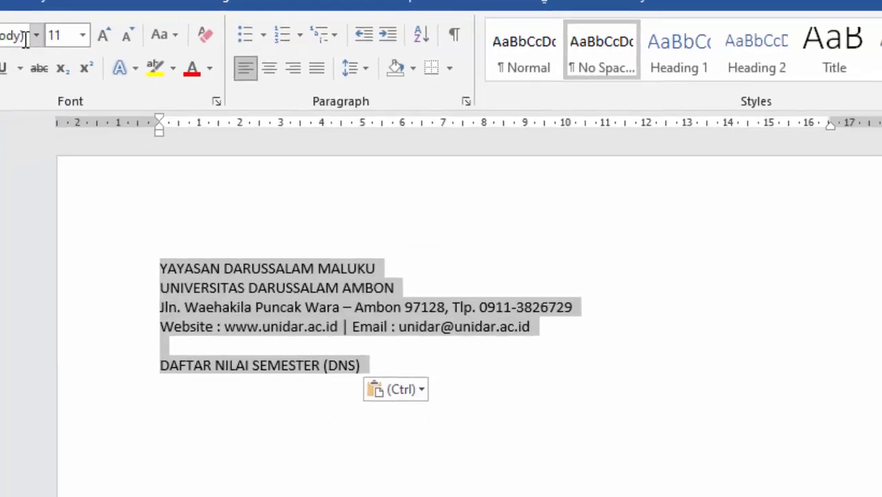
click(106, 34)
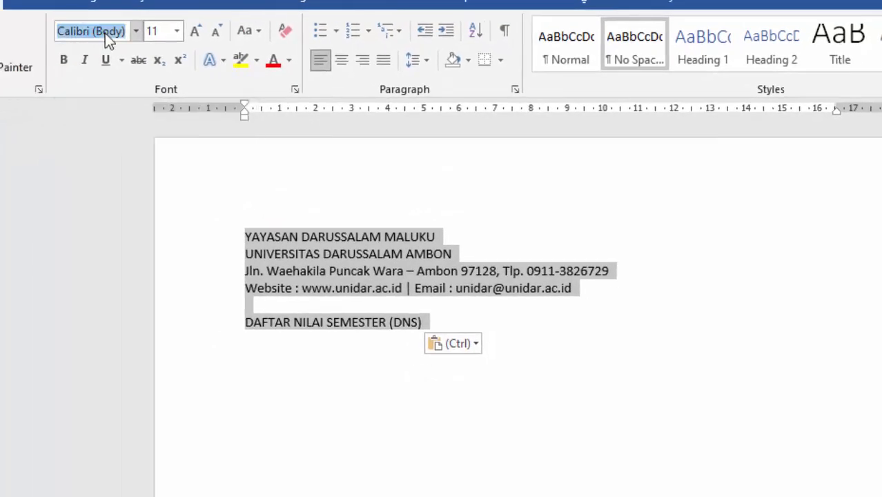
text(Times New Ro)
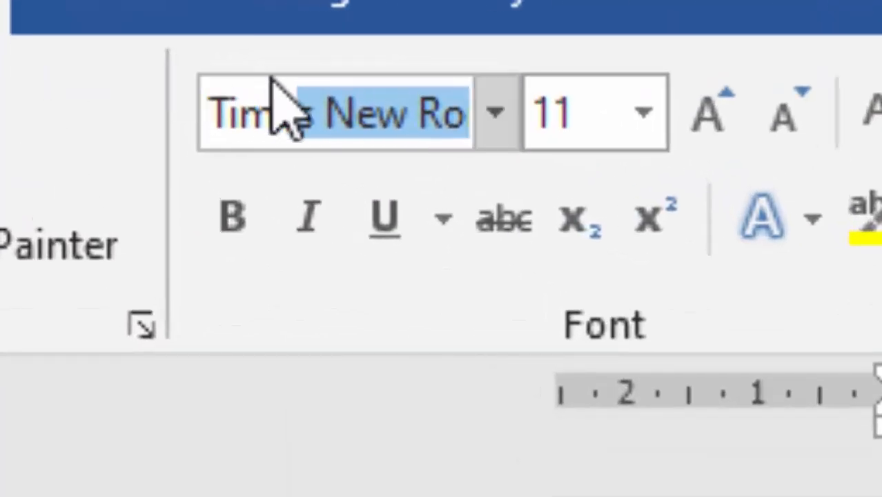
key(Return)
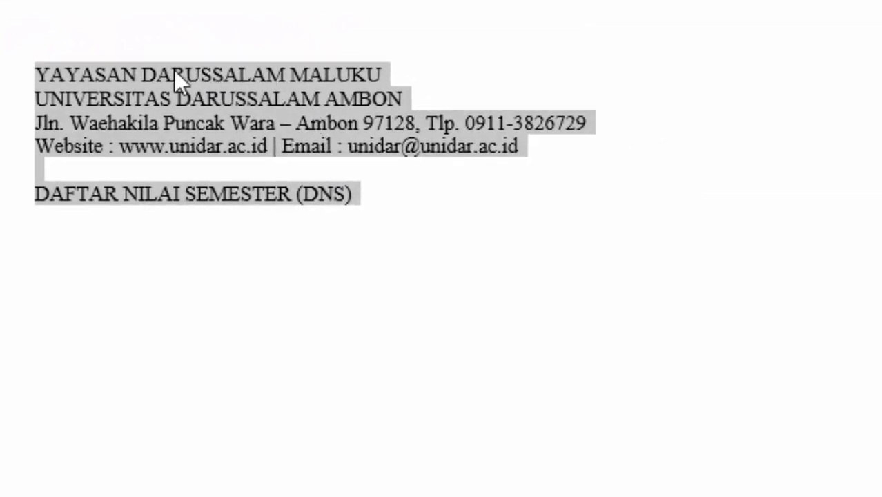
- Add an empty line below the DAFTAR NILAI SEMESTER (DNS) title
click(174, 75)
click(148, 166)
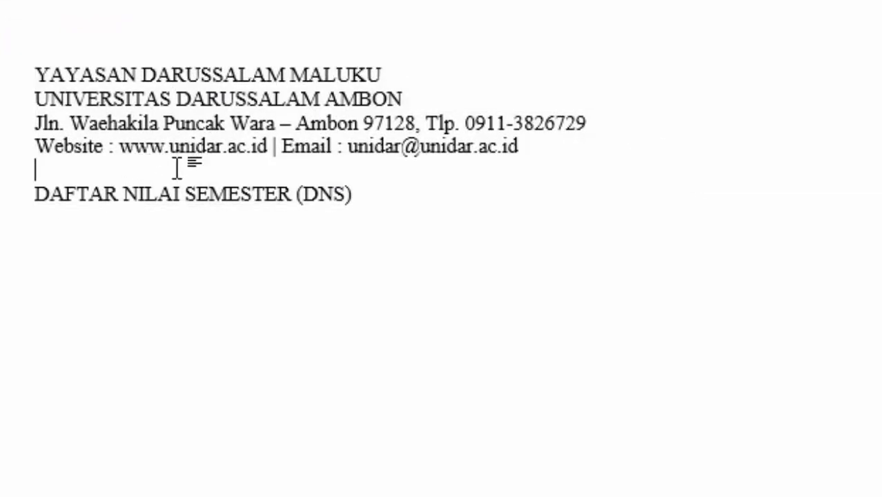
click(384, 192)
key(Return)
key(Return)
- Select the four university header lines above the title
drag(46, 76, 289, 95)
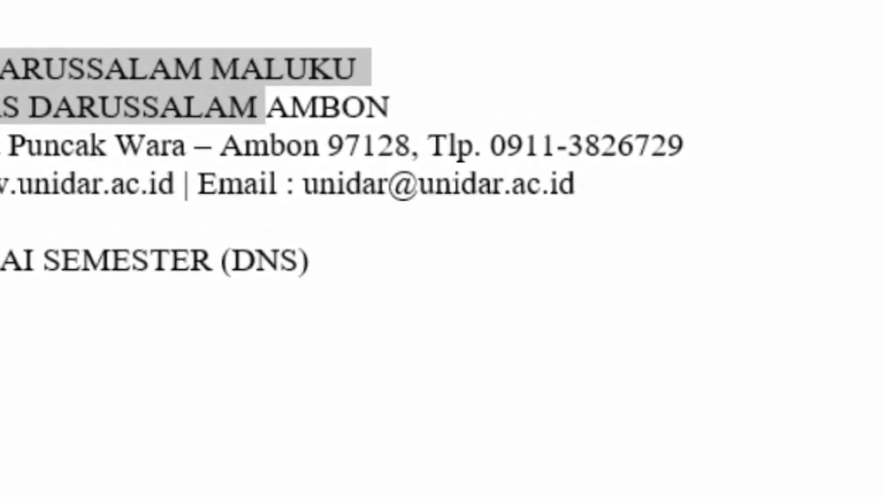
click(438, 76)
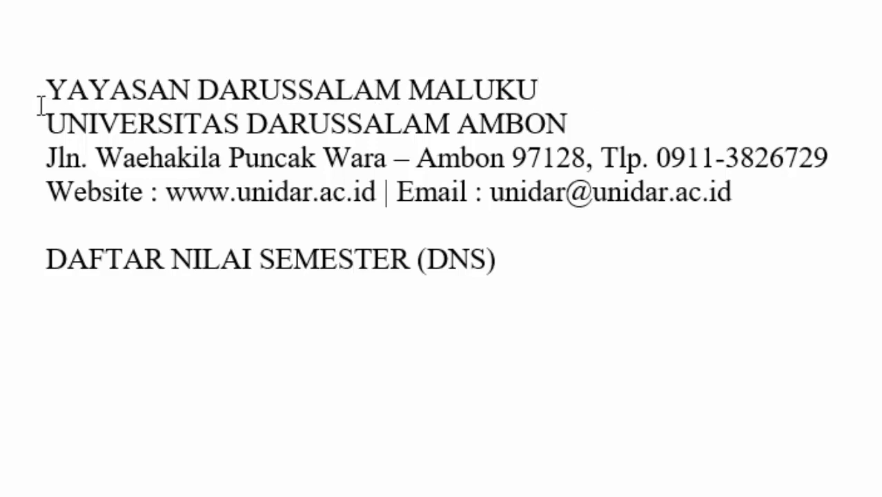
drag(42, 92, 339, 187)
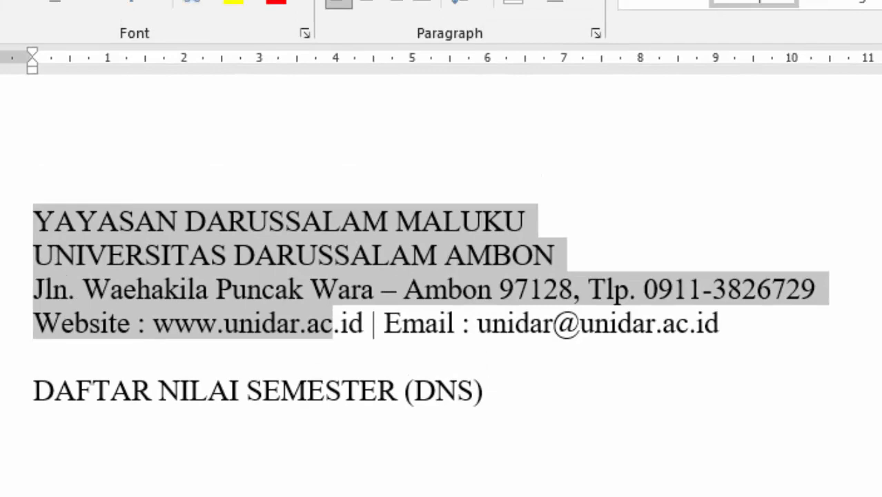
key(alt+Tab)
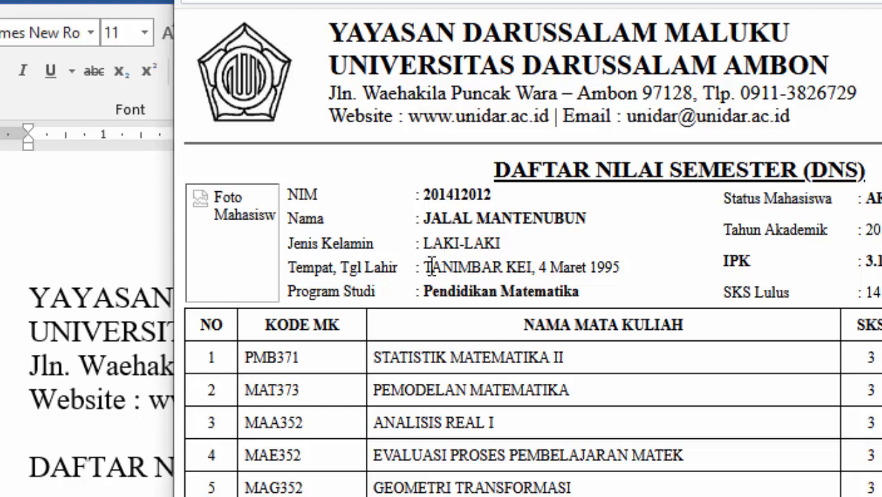
click(113, 308)
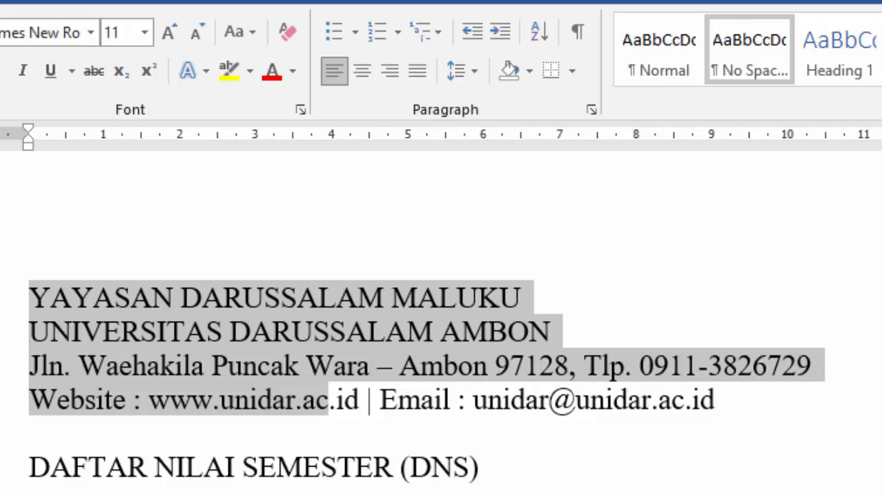
- Select the four university header lines, leaving the DNS title out
key(Left)
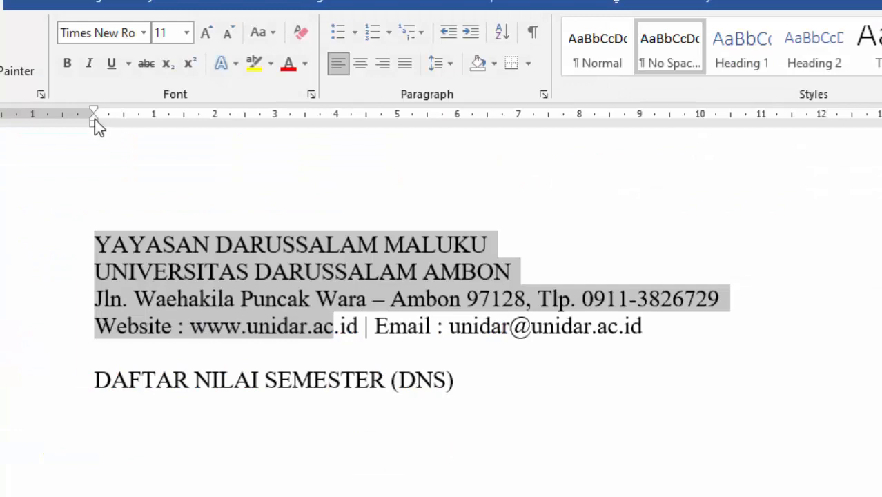
drag(97, 129, 121, 132)
click(144, 247)
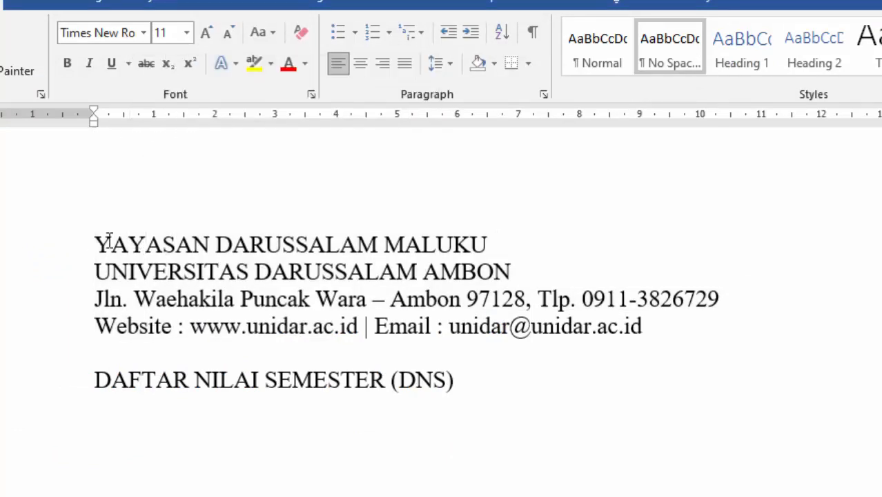
drag(0, 246, 0, 282)
key(Right)
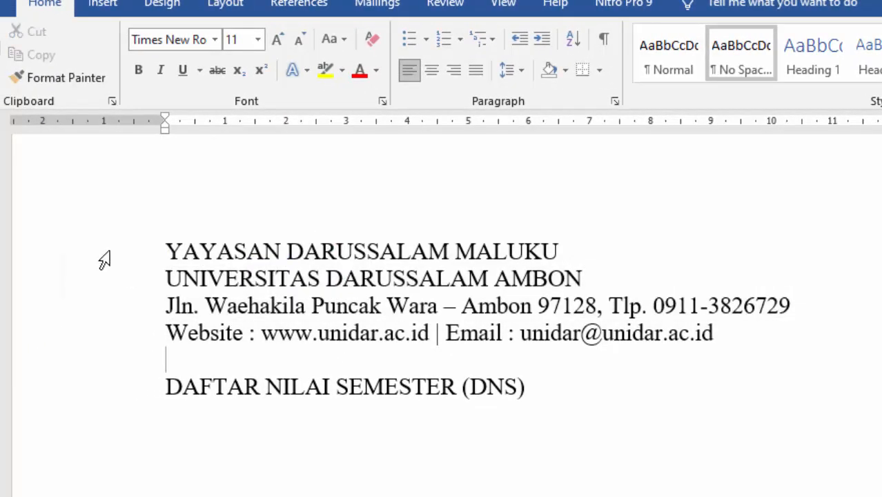
drag(92, 262, 100, 328)
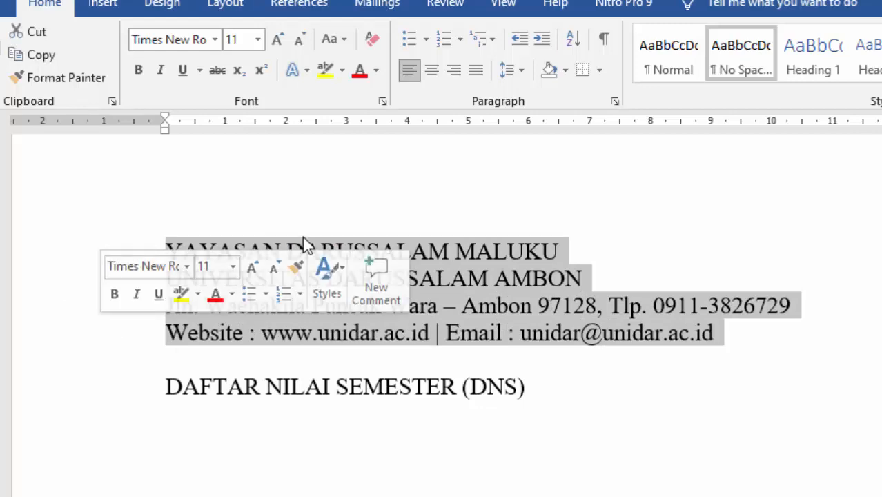
click(304, 251)
drag(172, 247, 730, 330)
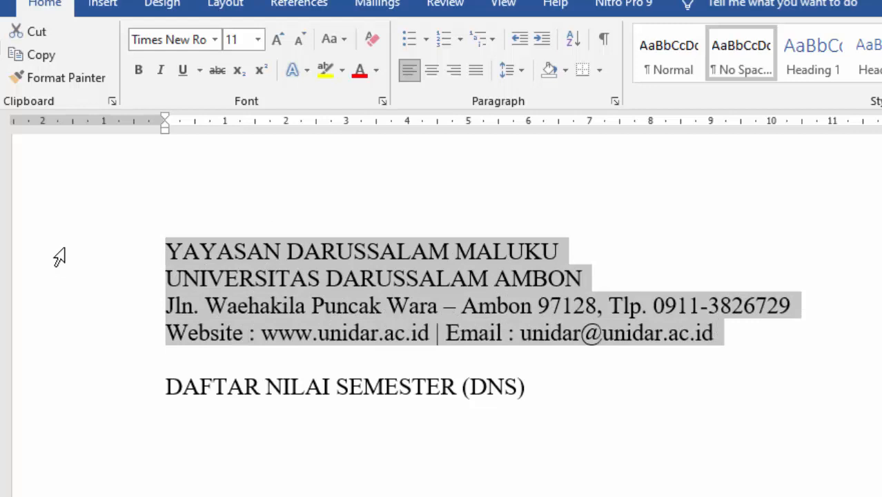
drag(61, 256, 66, 354)
- Indent the header lines with Ctrl+M and push the left indent marker further right
mouse_move(164, 131)
mouse_down()
mouse_move(291, 133)
mouse_move(168, 134)
mouse_up()
click(168, 137)
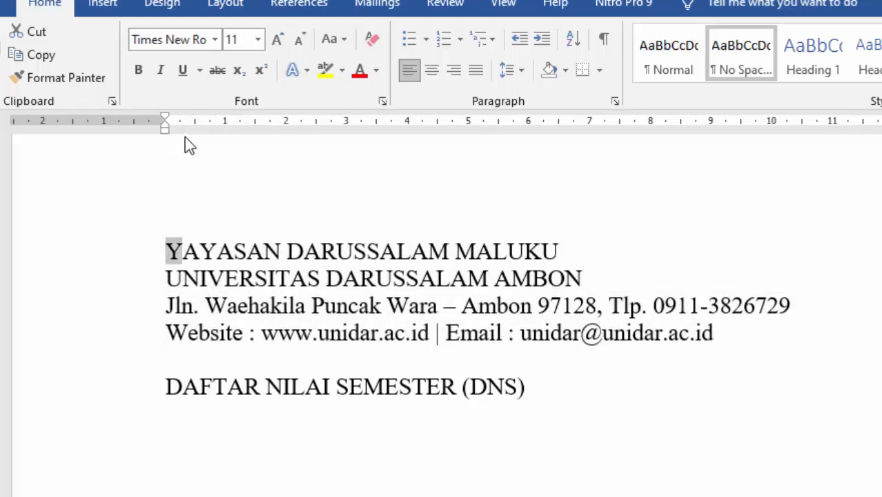
drag(87, 262, 97, 342)
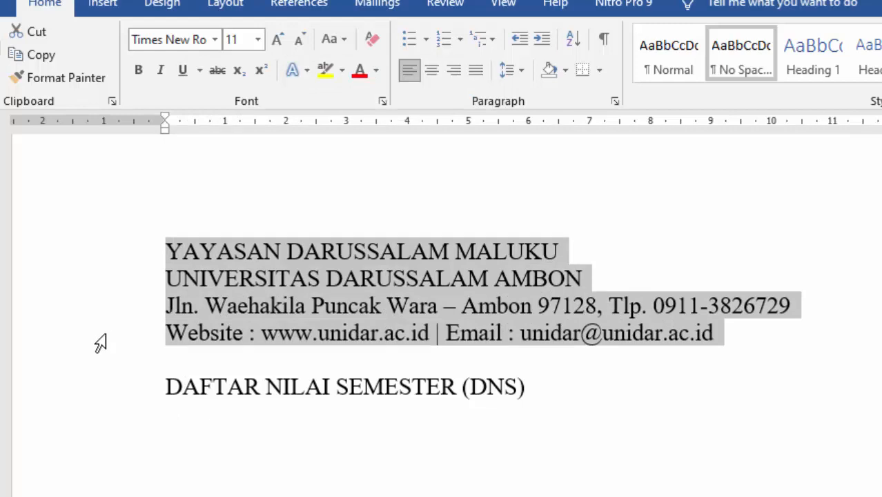
key(ctrl+m)
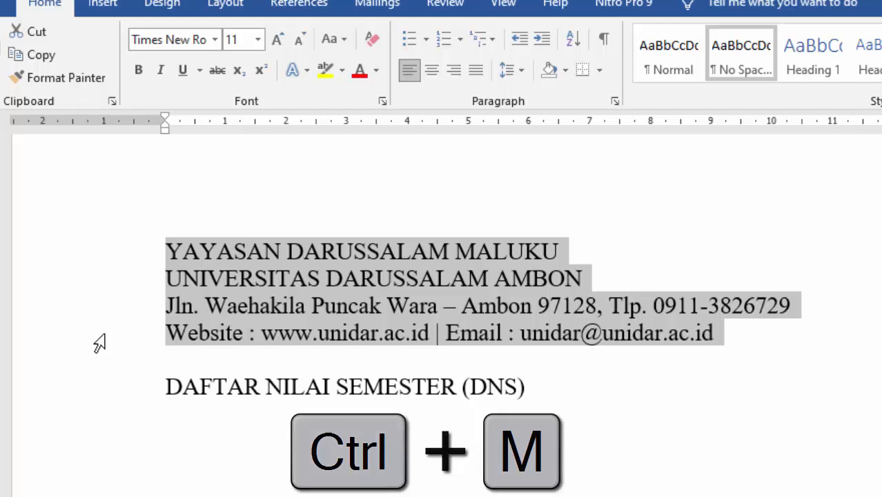
drag(164, 128, 283, 133)
- Make YAYASAN DARUSSALAM MALUKU and UNIVERSITAS DARUSSALAM AMBON 16 pt bold
click(287, 279)
drag(291, 247, 680, 278)
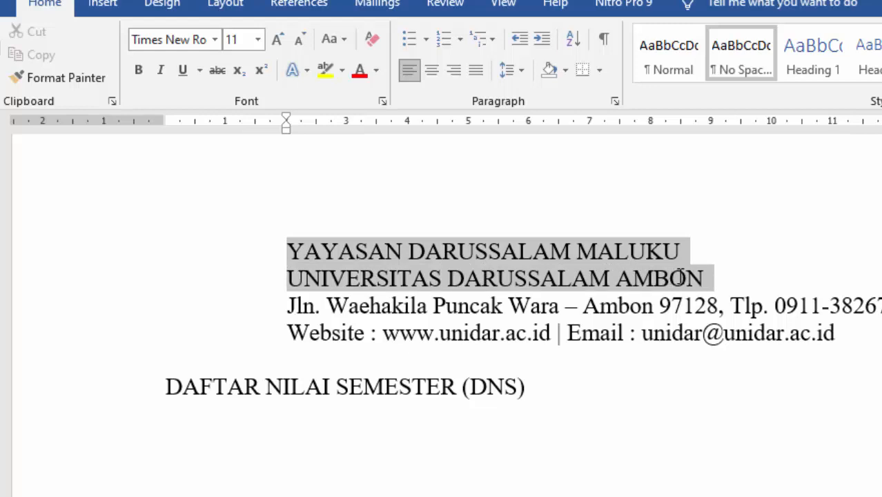
click(258, 39)
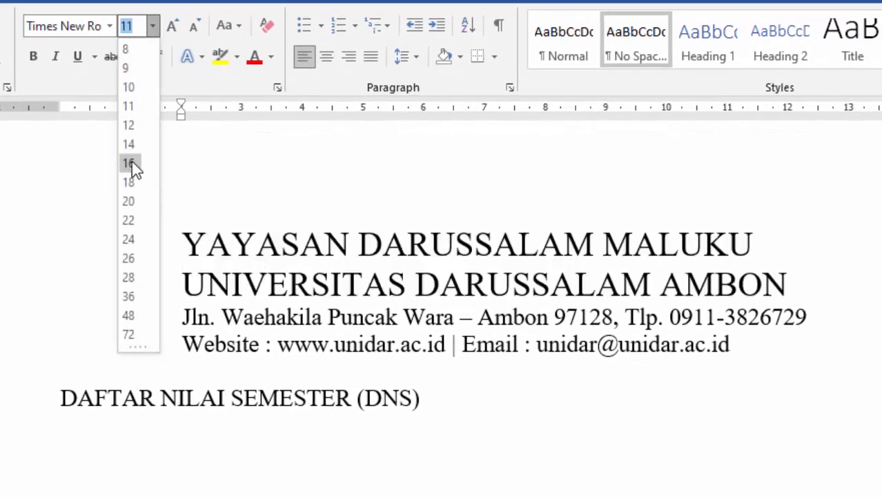
click(132, 163)
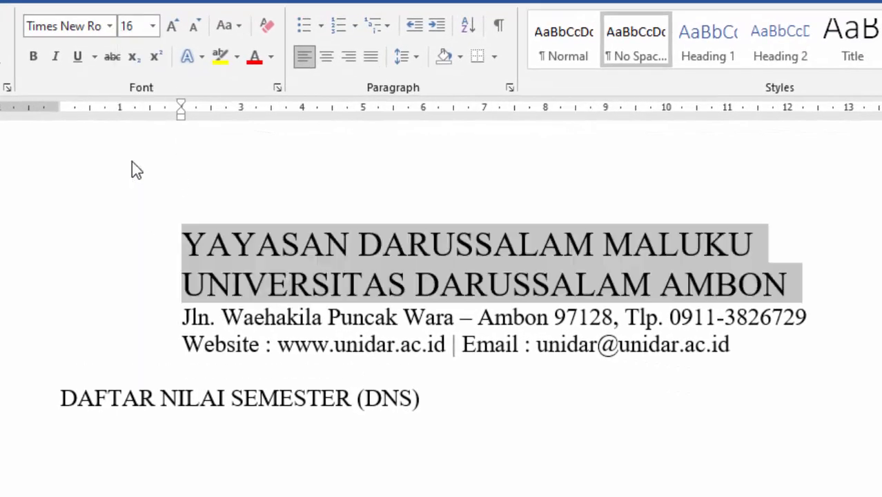
click(34, 58)
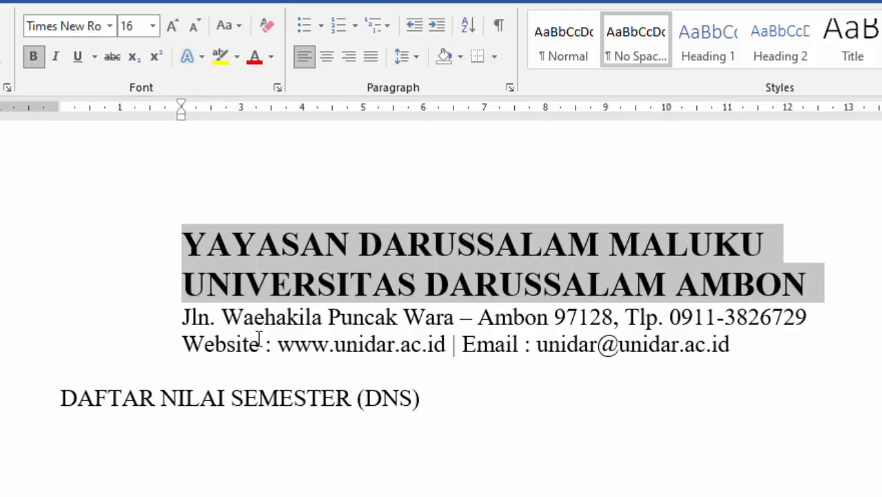
click(94, 444)
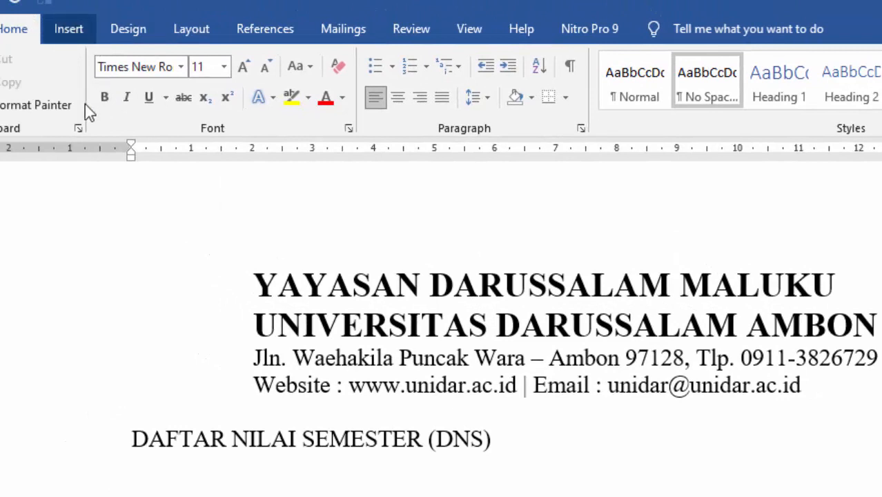
- Insert logo.jpg from Downloads into the document and select the picture
click(68, 28)
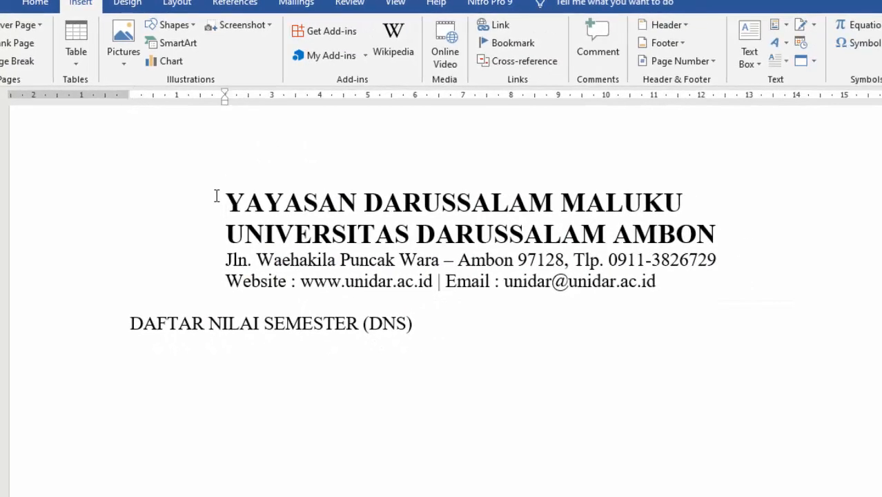
key(ctrl+v)
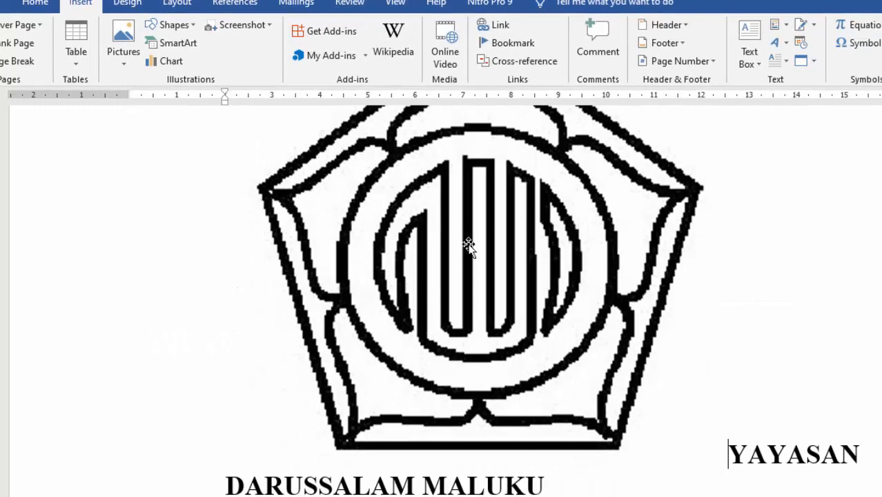
scroll(469, 246, up, 5)
scroll(476, 238, down, 4)
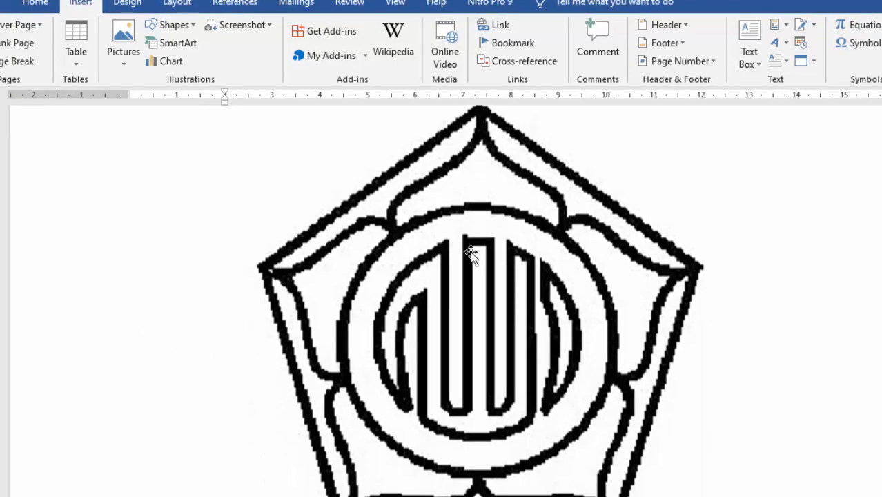
scroll(518, 241, up, 3)
click(537, 239)
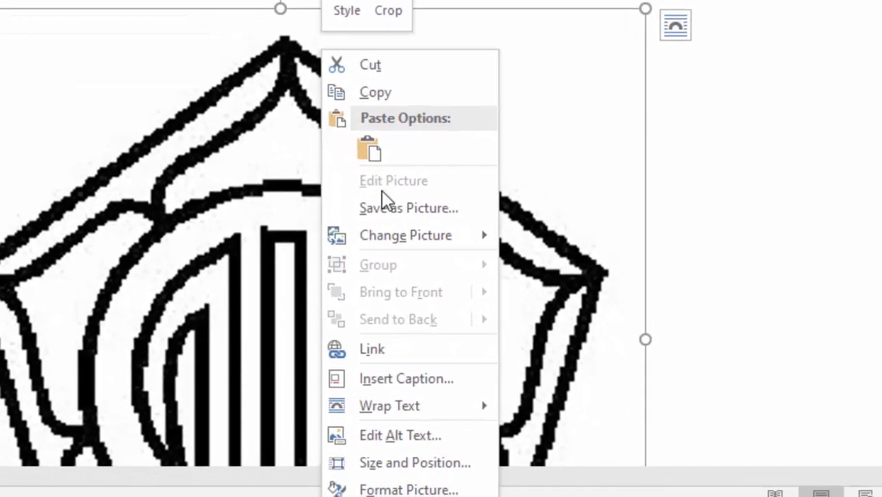
- Set the logo's wrapping to In Front of Text and shrink it
mouse_move(473, 414)
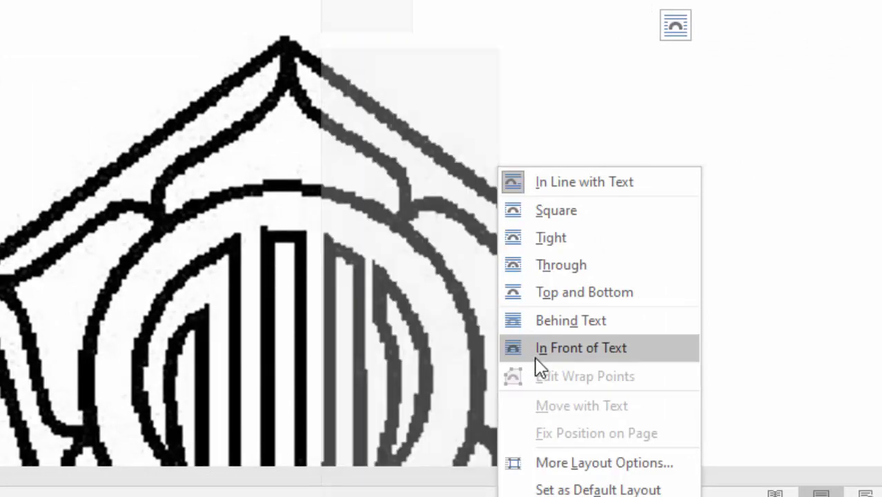
click(533, 356)
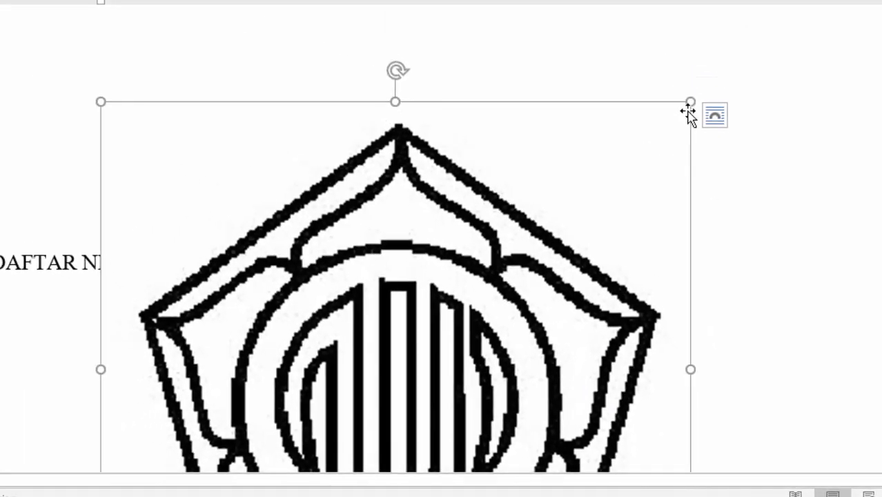
drag(680, 80, 374, 445)
- Move the smaller logo to the left of the letterhead lines
scroll(319, 316, down, 1)
scroll(319, 269, up, 2)
scroll(317, 285, up, 3)
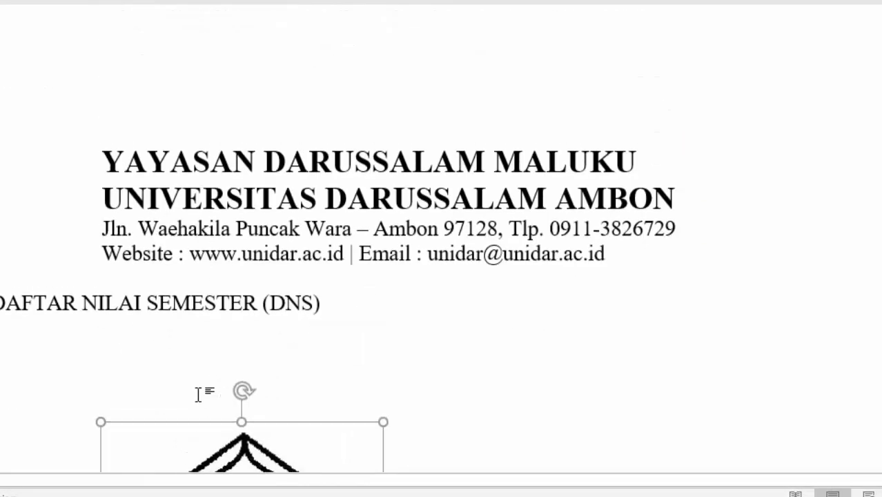
drag(143, 439, 214, 293)
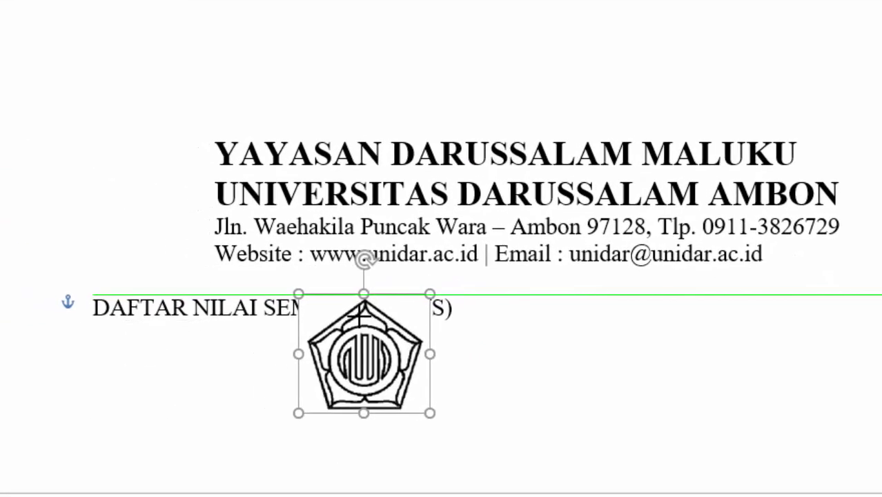
drag(305, 323, 134, 159)
drag(214, 247, 169, 215)
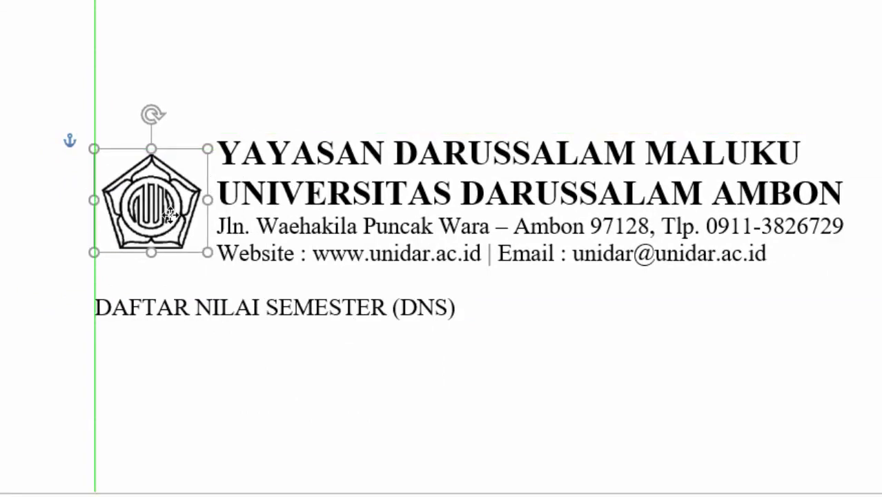
click(357, 204)
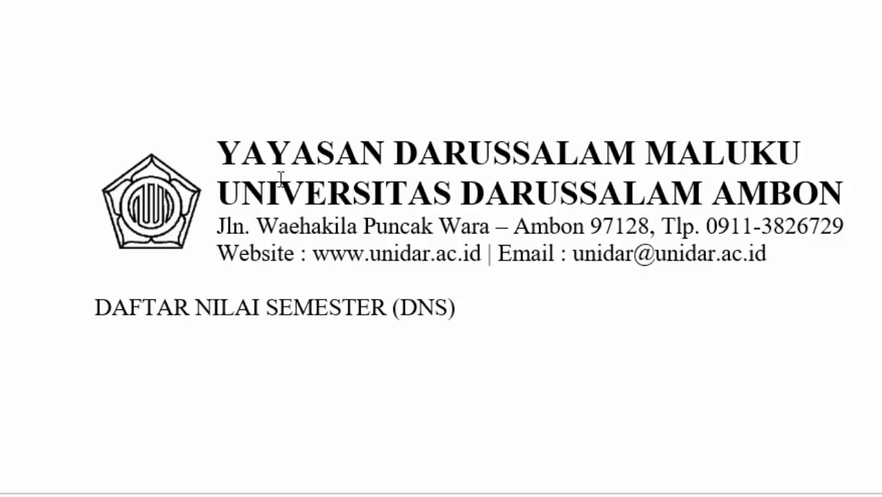
click(221, 142)
- Indent the letterhead text further right, then raise and slightly enlarge the logo beside it
drag(256, 216, 275, 242)
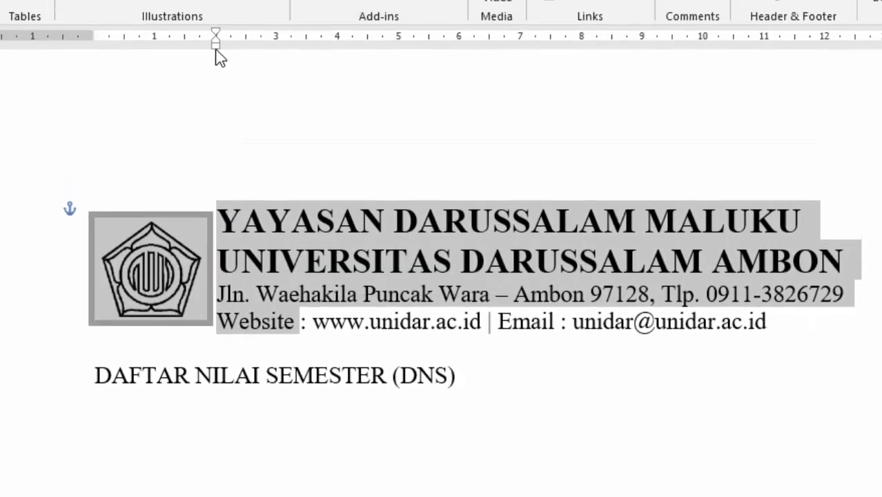
mouse_move(215, 48)
mouse_down()
mouse_move(241, 53)
mouse_move(231, 53)
mouse_up()
click(173, 262)
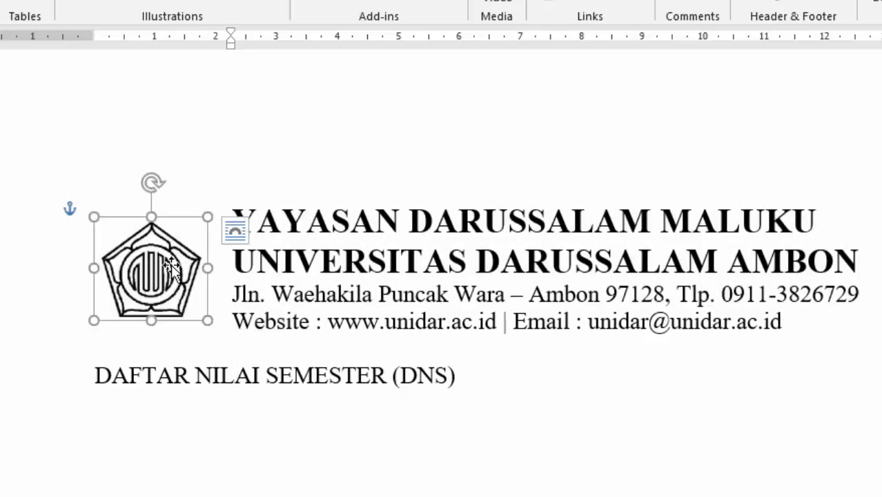
drag(158, 272, 165, 260)
drag(207, 307, 232, 317)
click(345, 262)
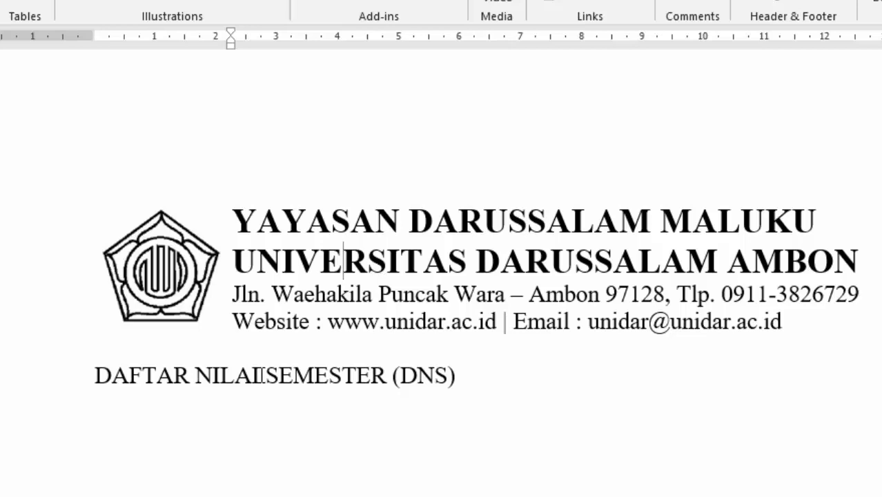
click(801, 321)
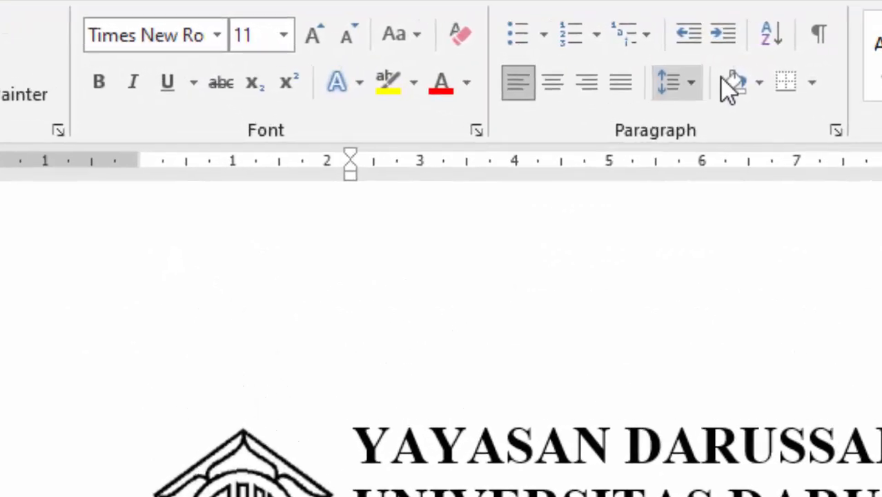
- Add a Bottom Border under the letterhead and stretch it to the left margin
click(811, 84)
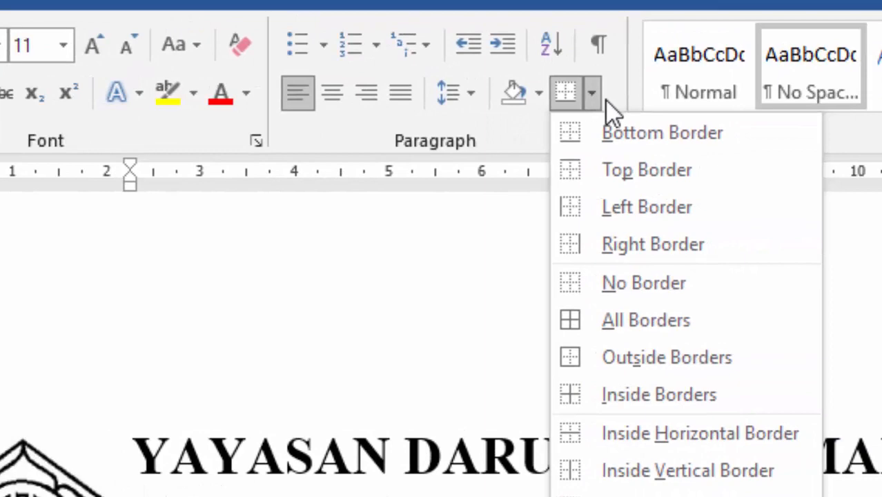
click(653, 134)
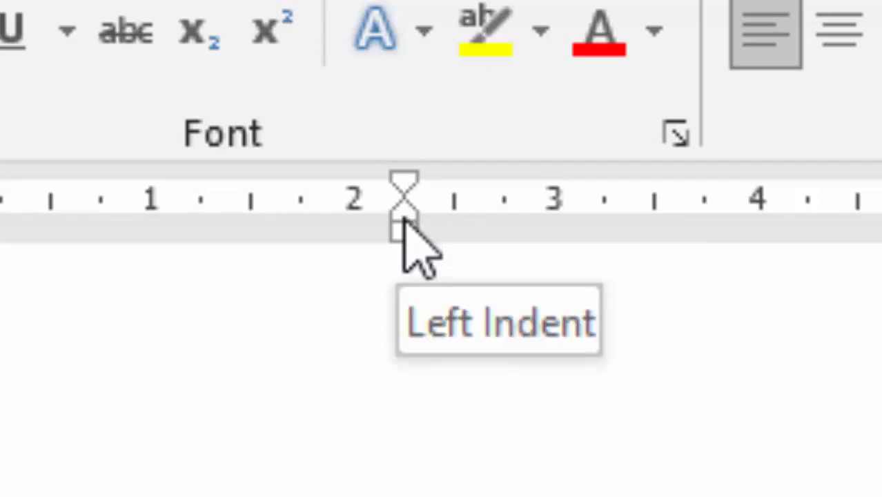
drag(405, 220, 384, 220)
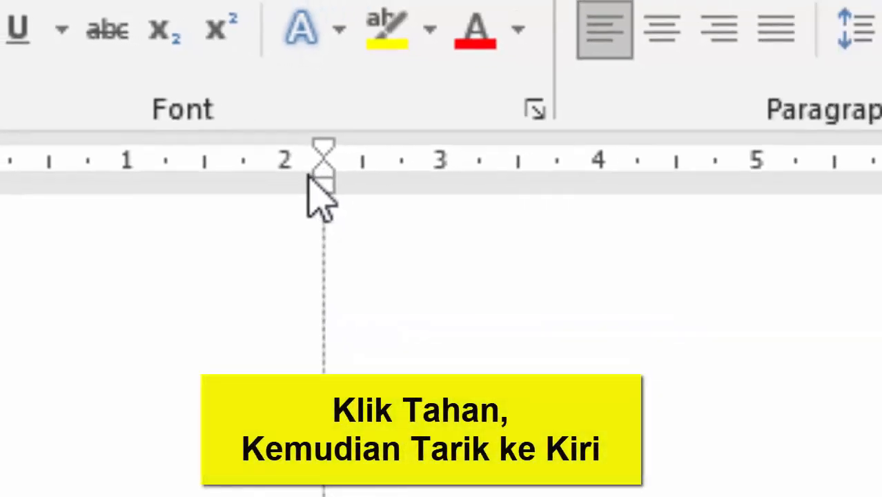
mouse_move(308, 175)
mouse_down()
mouse_move(0, 182)
mouse_move(0, 195)
mouse_up()
drag(24, 86, 23, 85)
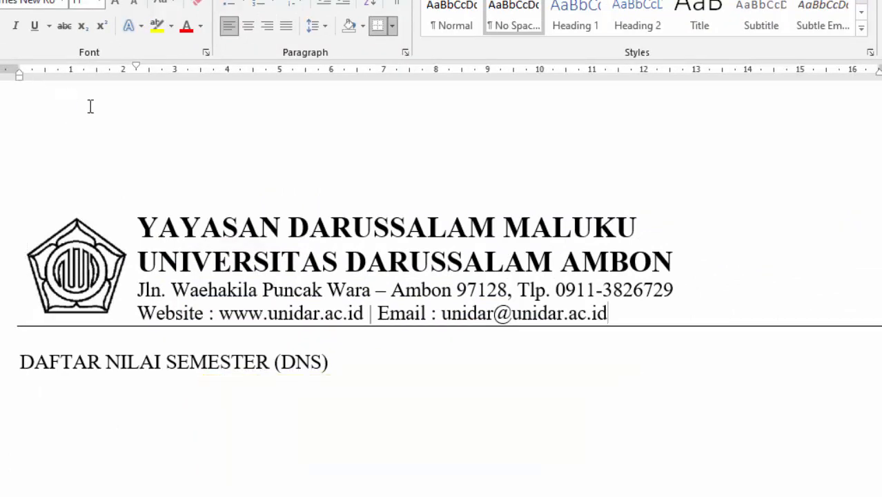
- Center the DAFTAR NILAI SEMESTER (DNS) title and make it bold
click(270, 363)
click(376, 363)
key(ctrl+e)
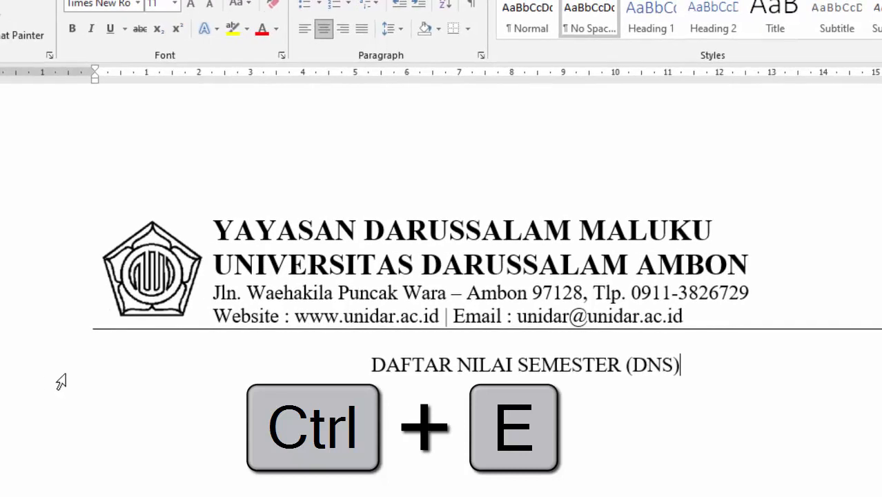
click(52, 374)
key(ctrl+b)
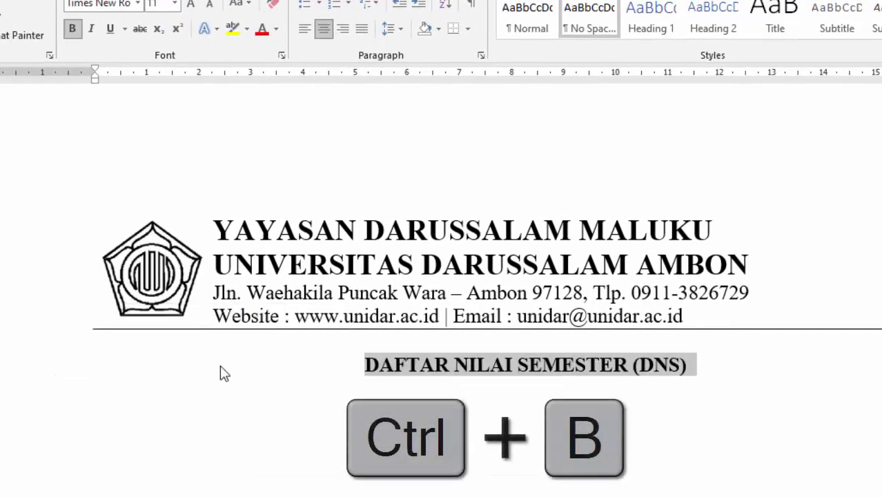
- Set font size 9 for the line below the title, then switch to the DNS report in Firefox
click(168, 416)
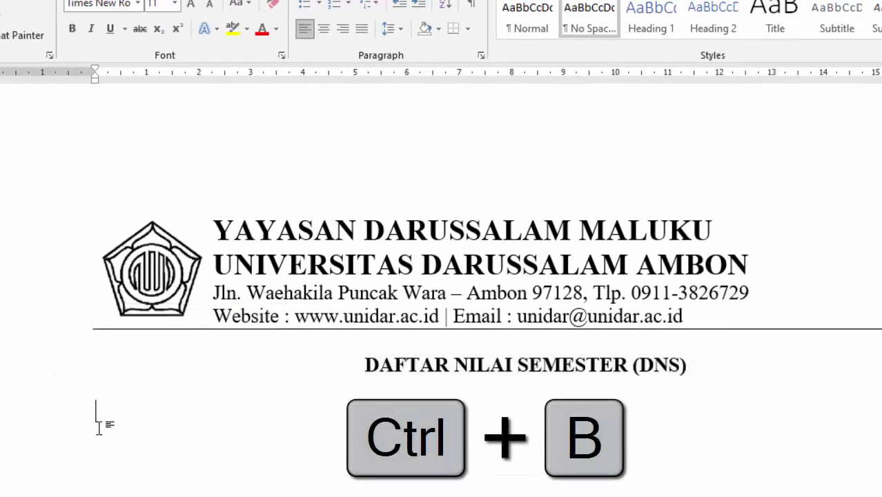
click(101, 392)
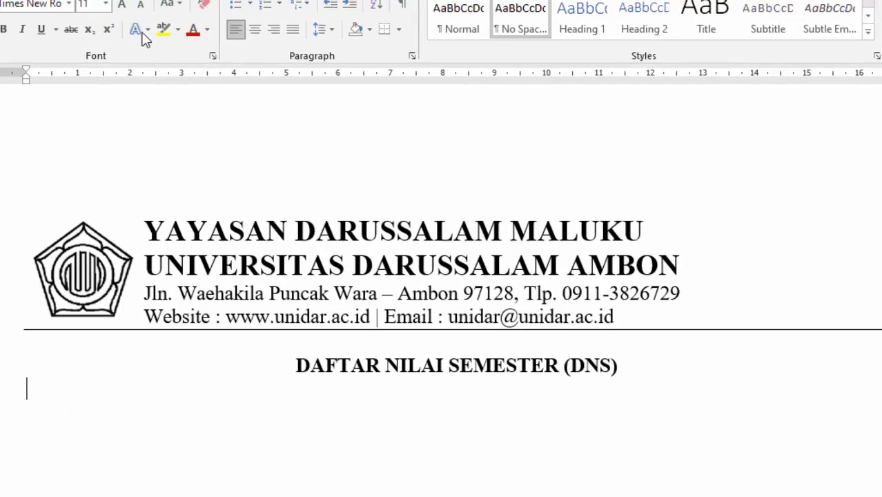
click(166, 40)
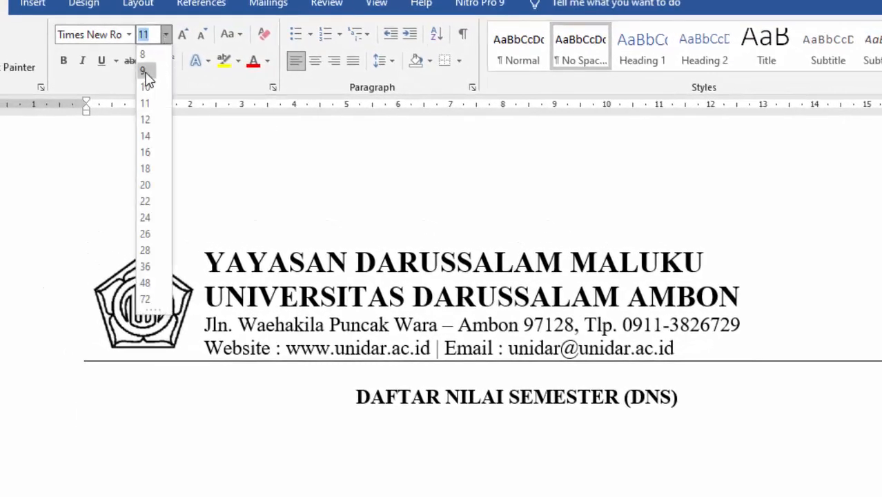
click(146, 71)
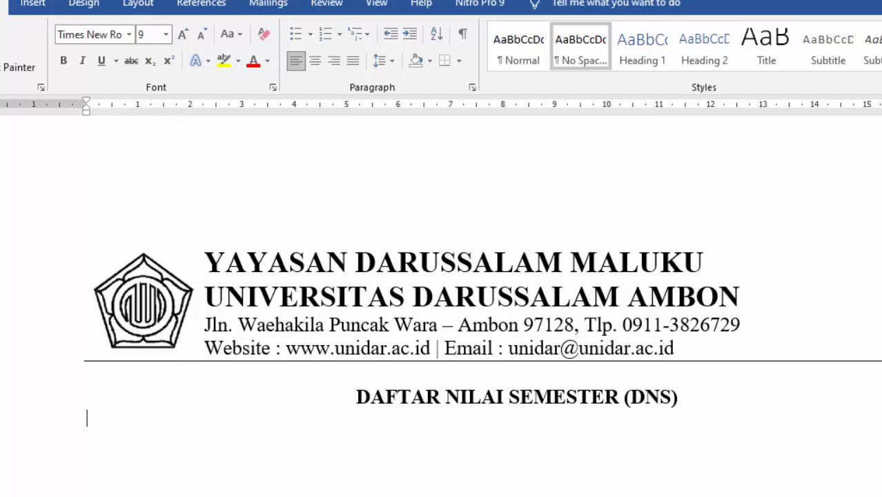
mouse_move(352, 496)
click(442, 483)
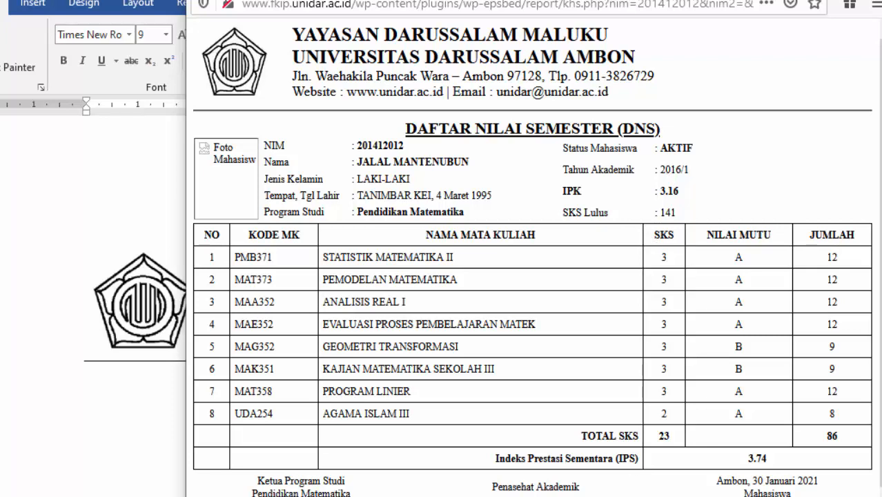
- Switch from the Firefox sample report back to the Word letterhead document, Document2
click(559, 496)
click(651, 480)
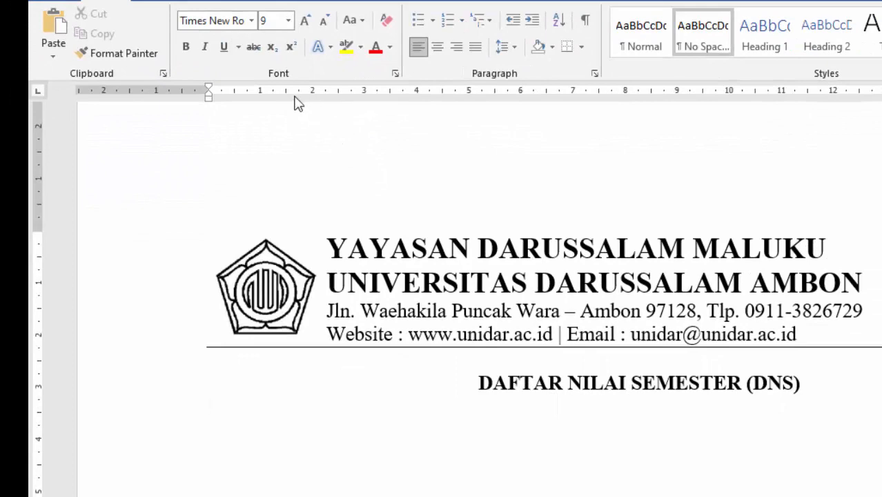
- Set ruler tab stops and type the tab-aligned NIM label followed by the student ID number
drag(300, 97, 301, 95)
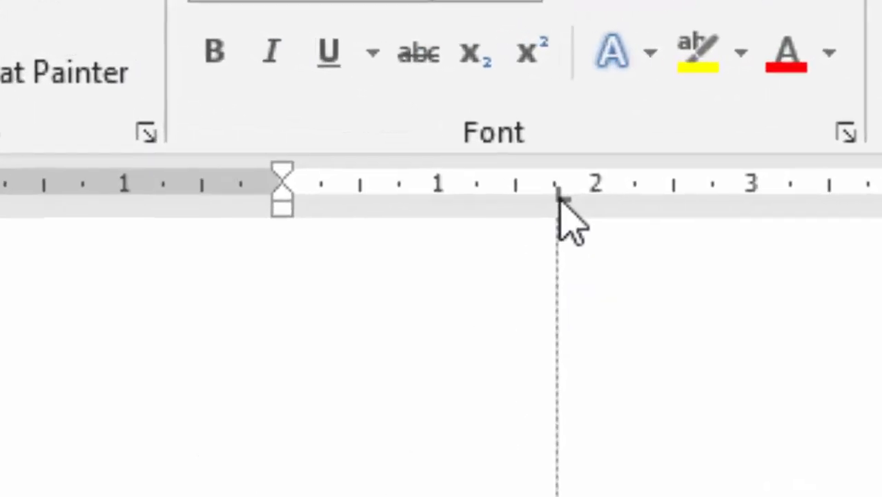
drag(559, 199, 592, 198)
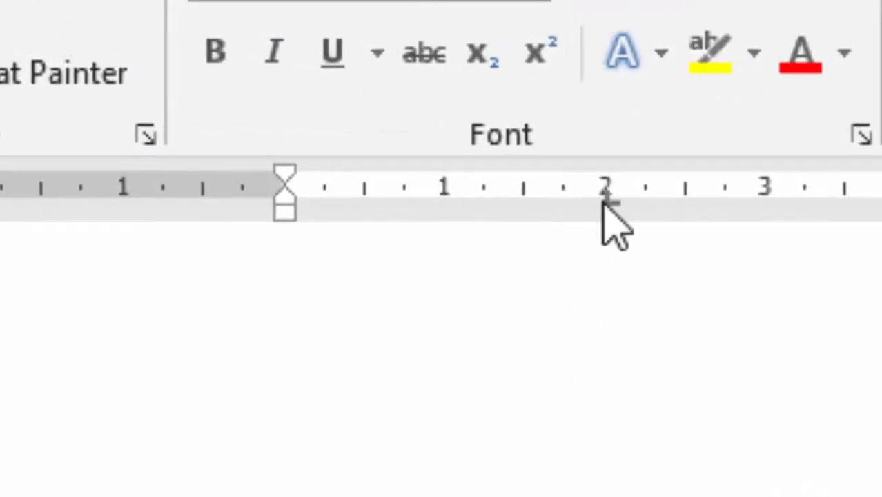
key(Tab)
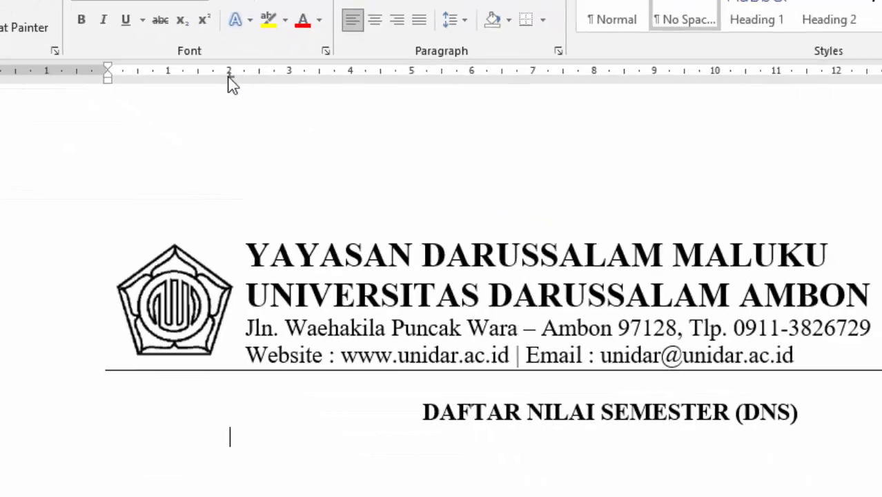
text(NIM)
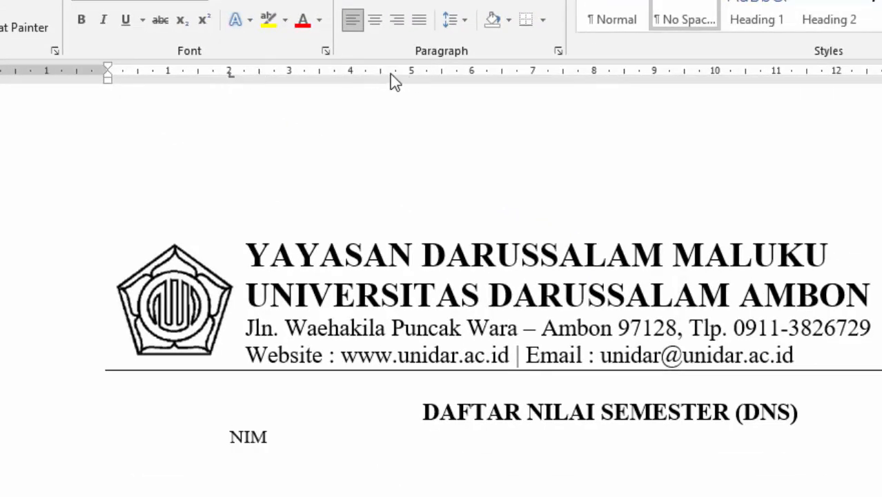
drag(382, 74, 384, 78)
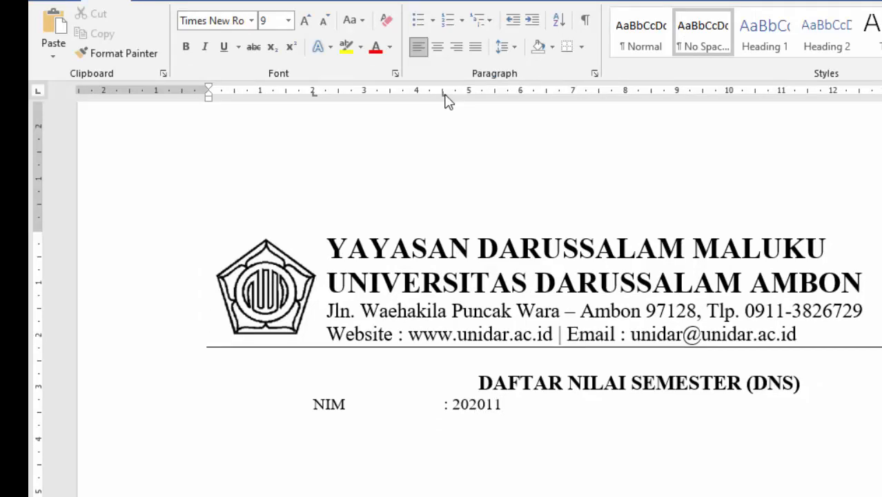
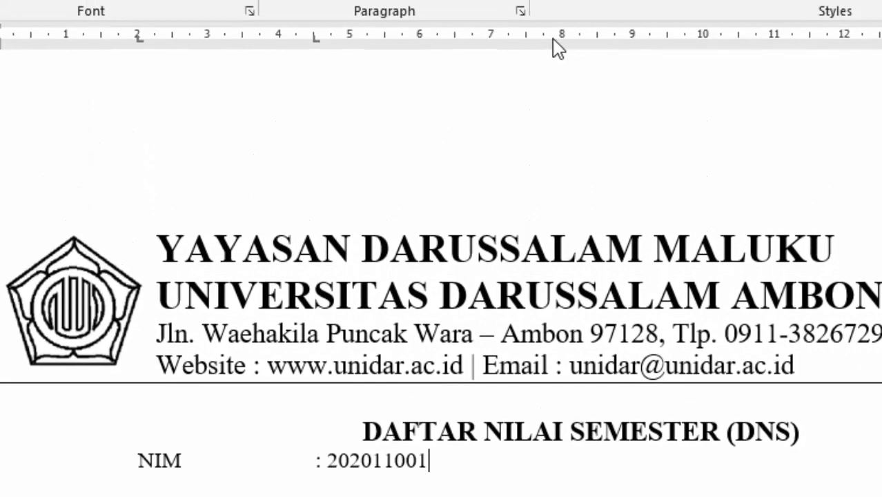
- Add a further tab stop near 9 on the ruler for the second field label
click(613, 40)
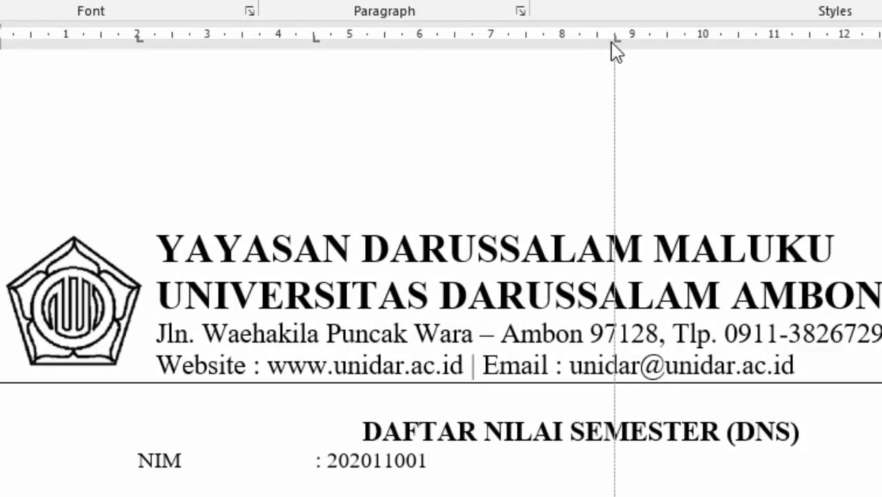
drag(617, 52, 634, 51)
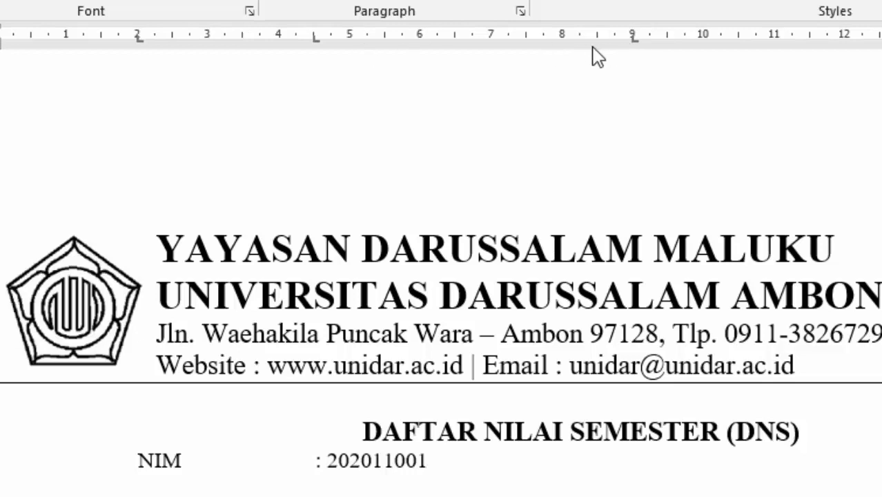
key(Tab)
- Add the Status Mahasiswa label with a tab-aligned value of Aktif at a stop near 12.75
text(sTATUS )
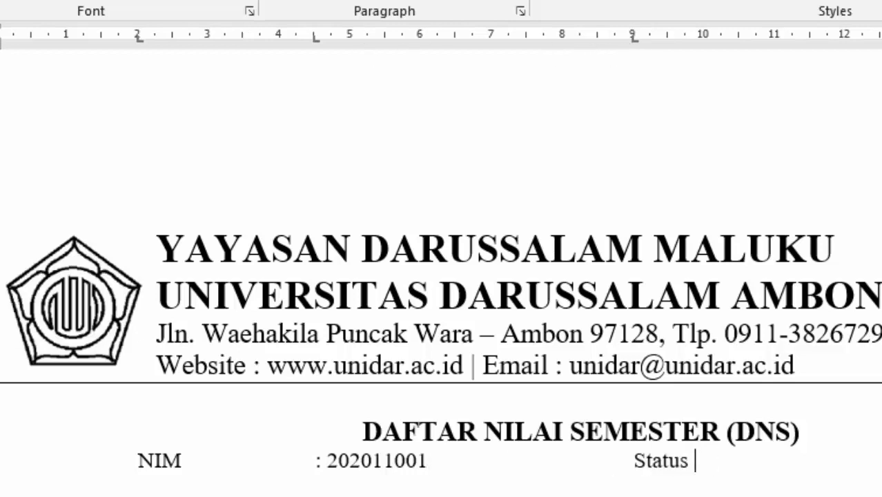
text(Mahasiswa)
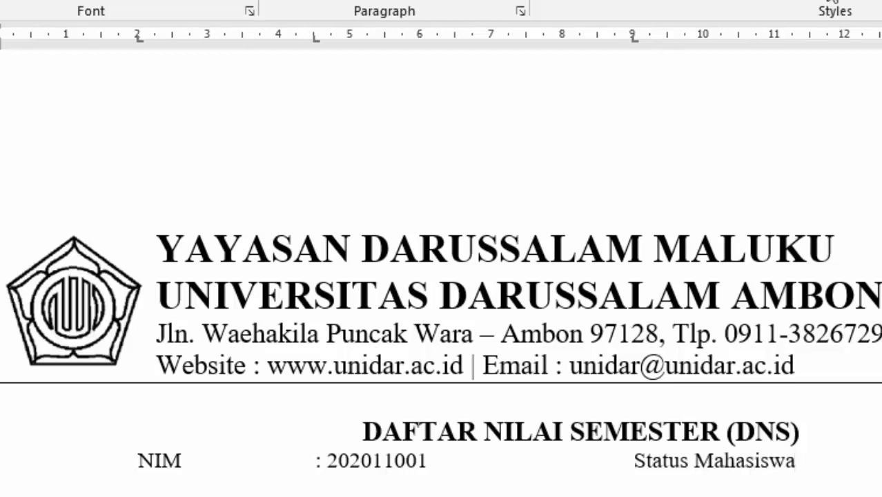
click(709, 92)
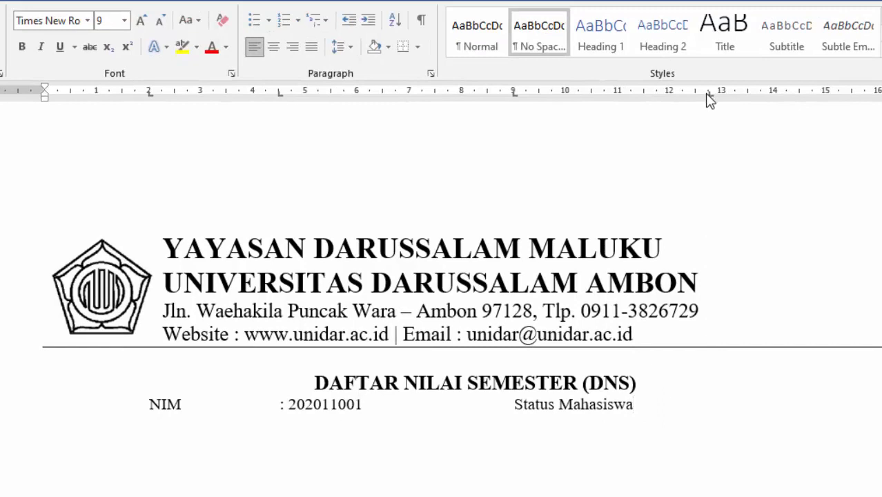
key(Tab)
text(ktif)
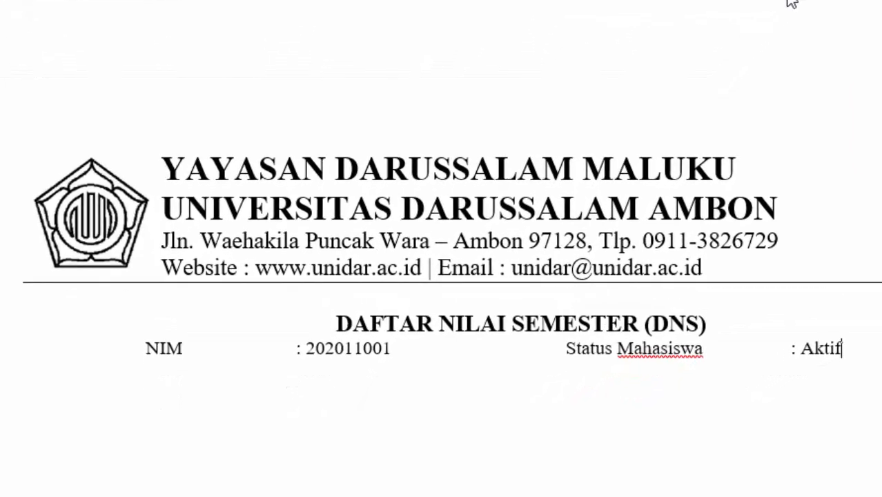
- Start a new line with the tab-aligned Nama label and the student's full name
key(Return)
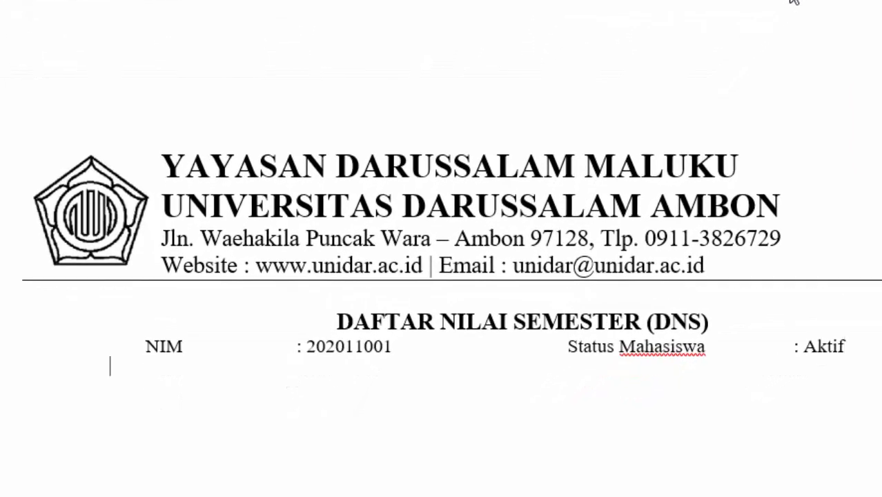
key(BackSpace)
key(Tab)
text(Nama)
key(Tab)
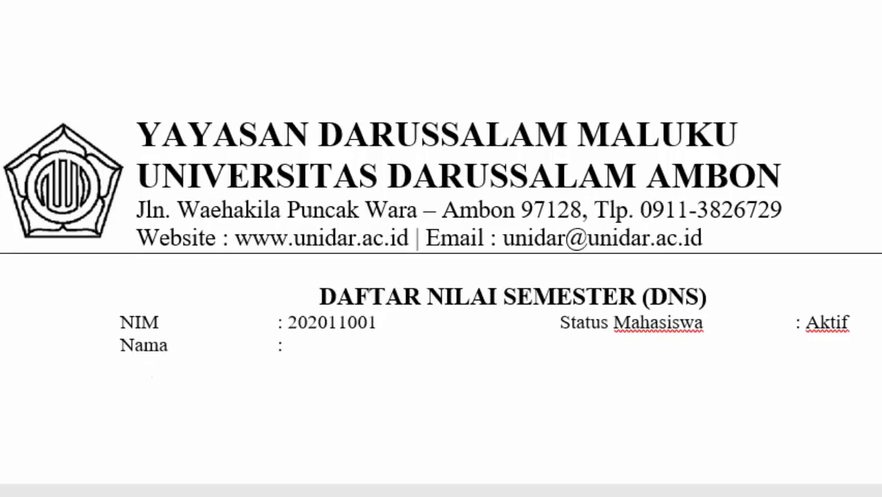
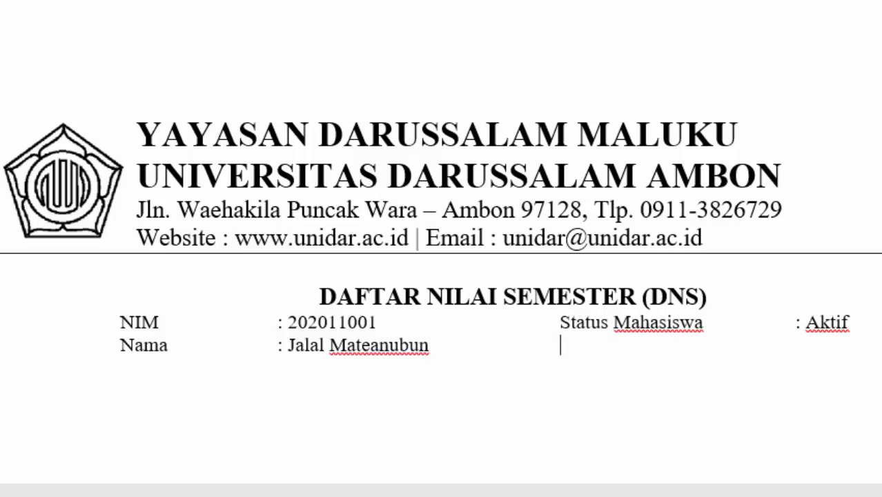
text(Ta)
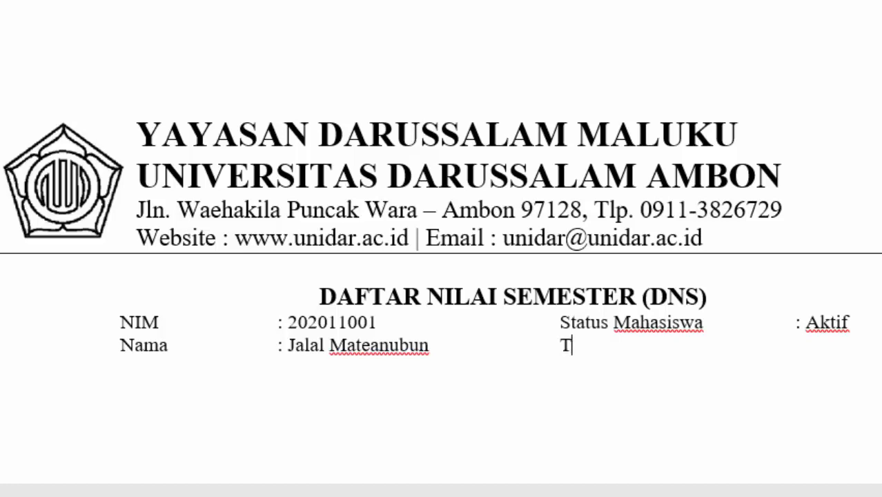
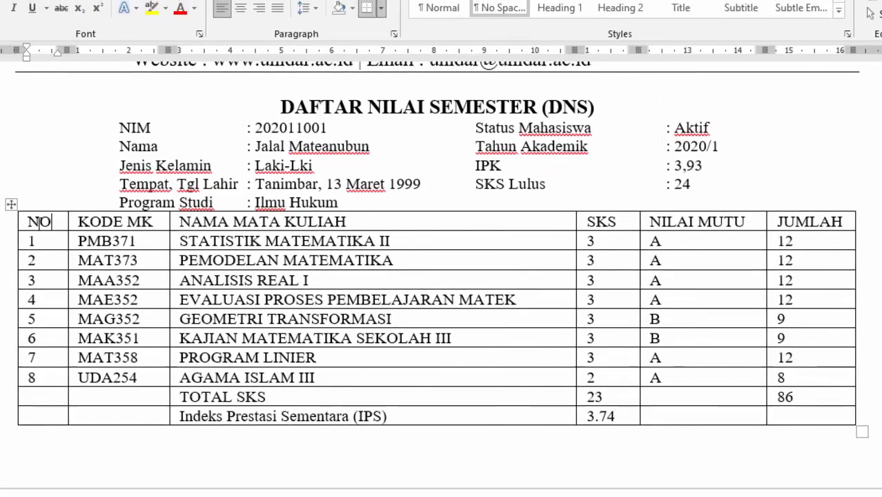
- Center the NO, KODE MK, SKS, NILAI MUTU and JUMLAH columns of the grade table
drag(36, 241, 61, 393)
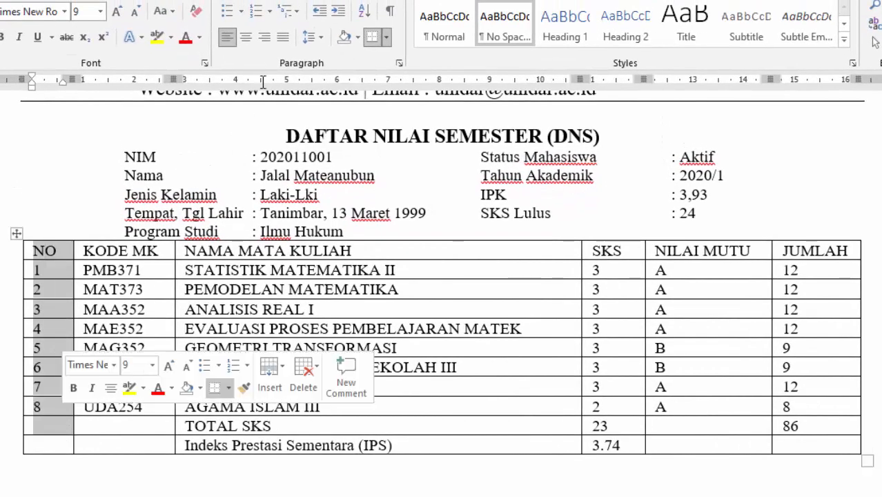
click(246, 37)
click(122, 252)
drag(132, 334, 143, 420)
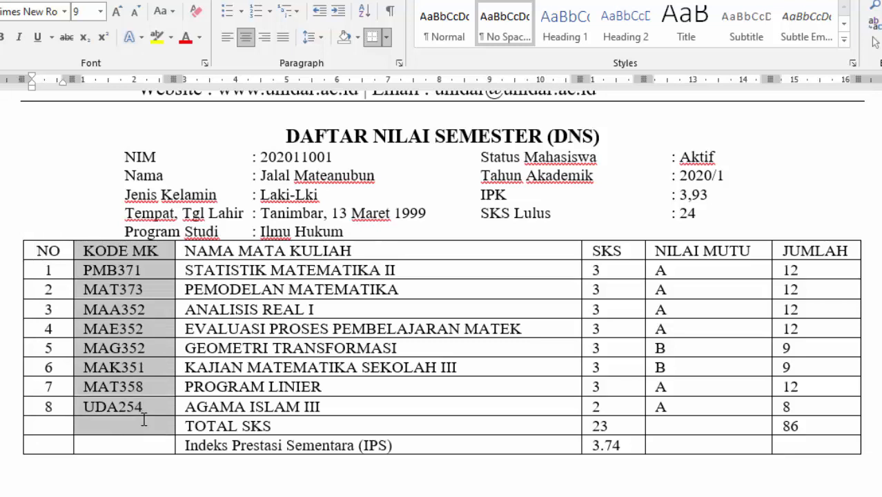
click(245, 37)
drag(624, 260, 815, 445)
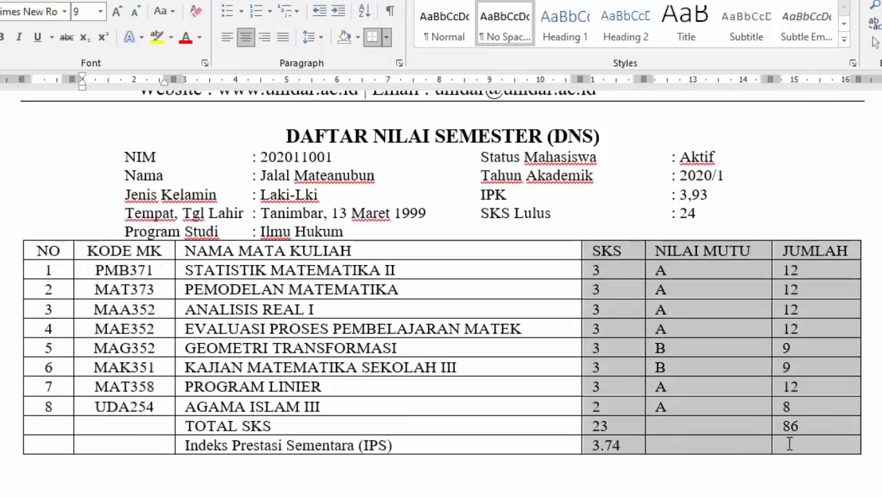
click(246, 36)
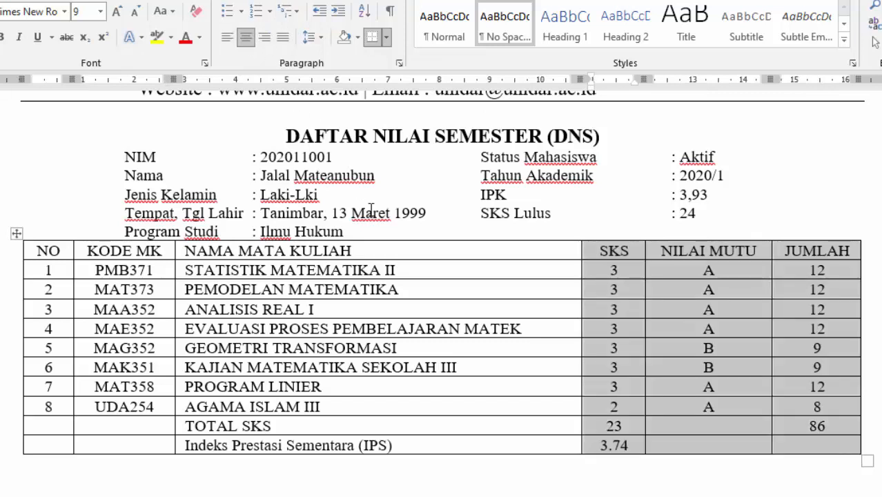
click(343, 271)
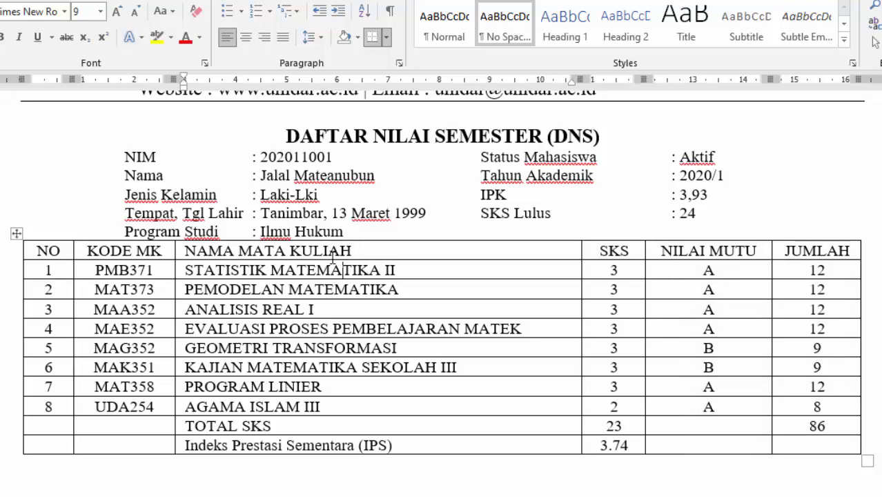
- Make the header row taller and add a blank line after Ilmu Hukum above the table
drag(331, 261, 333, 268)
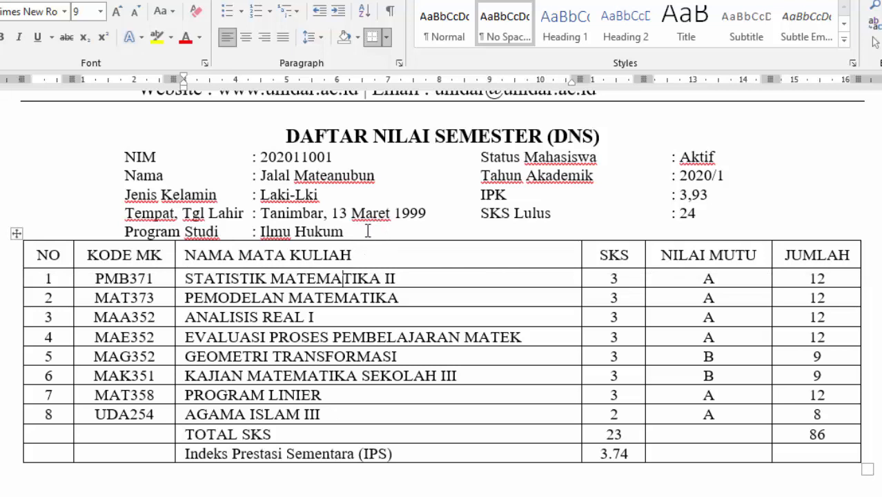
click(360, 232)
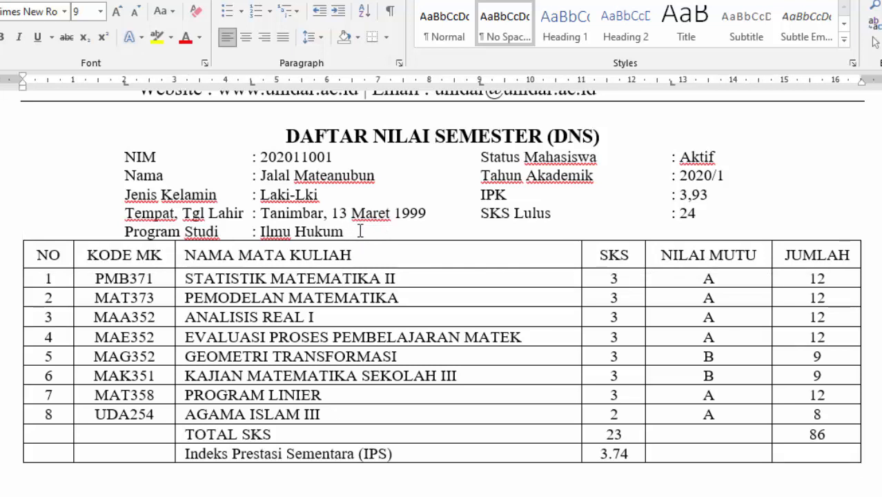
key(Return)
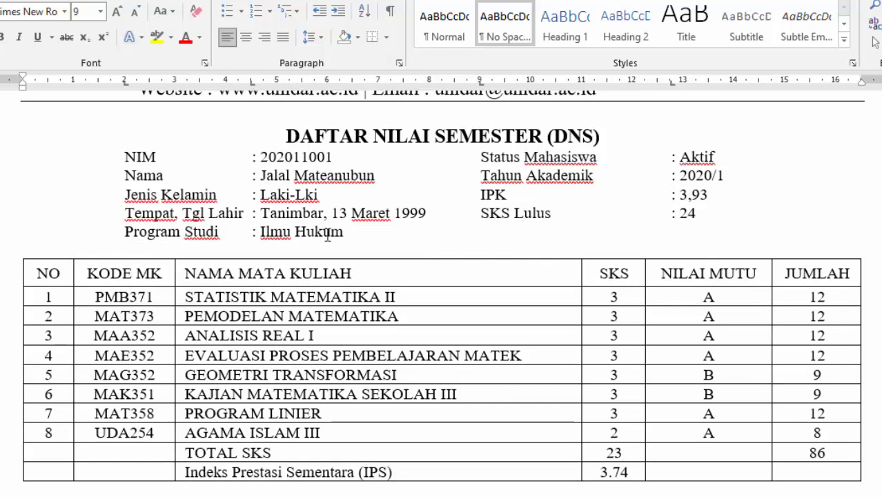
- Enlarge the table from its bottom-right corner, then select the first three TOTAL SKS cells
scroll(268, 297, down, 3)
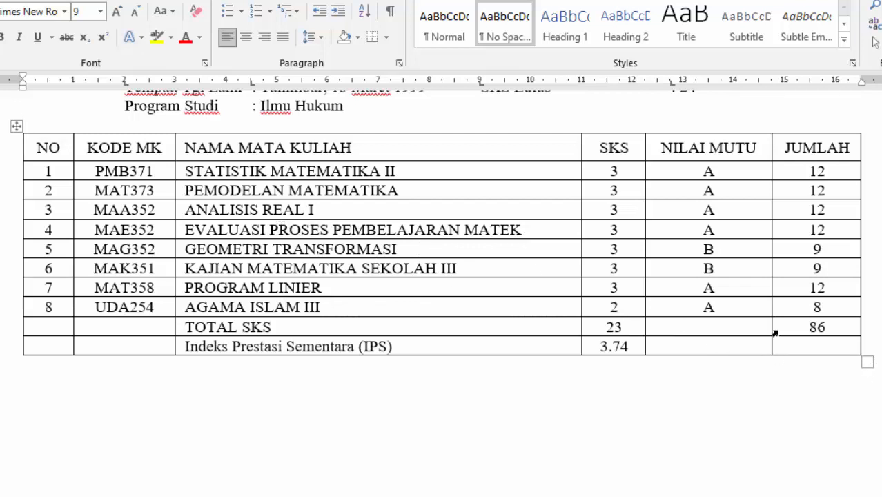
drag(865, 363, 873, 429)
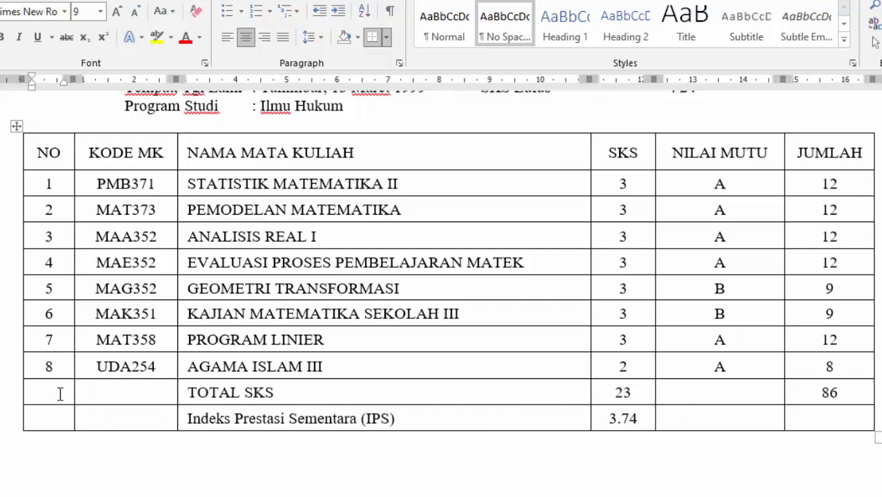
drag(65, 391, 283, 386)
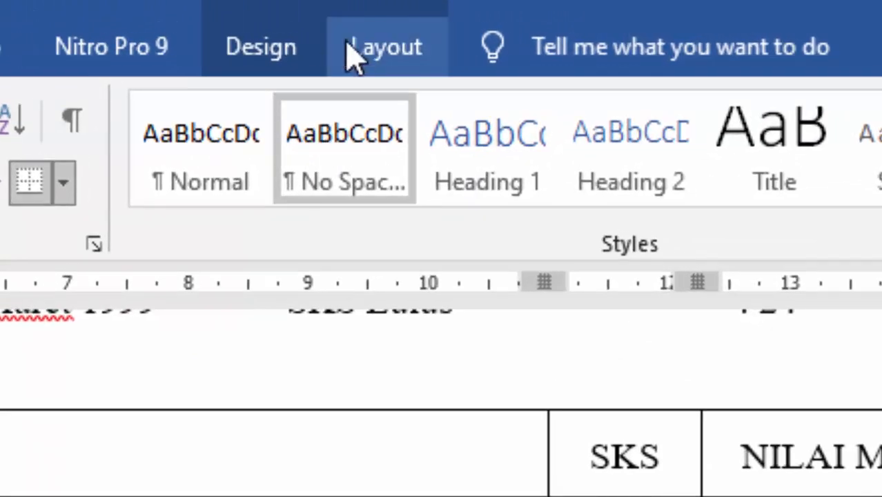
- Merge the first three cells of the TOTAL SKS and IPS rows, then center both labels
click(382, 52)
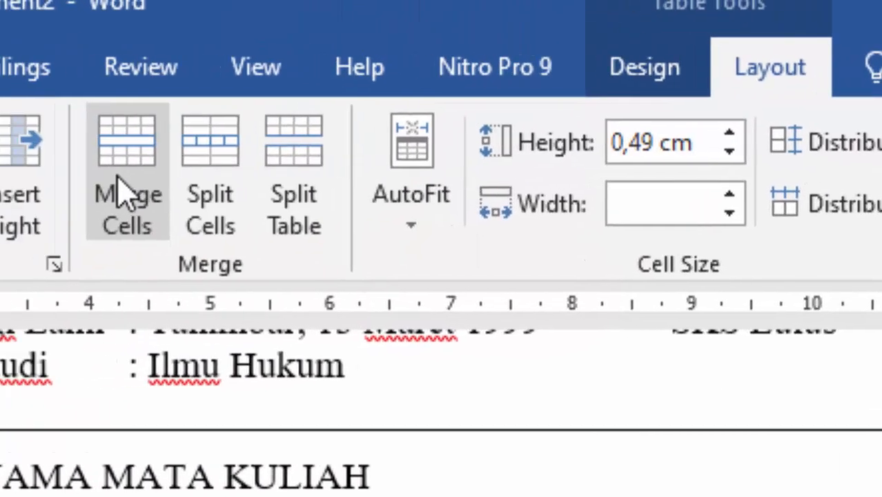
click(123, 193)
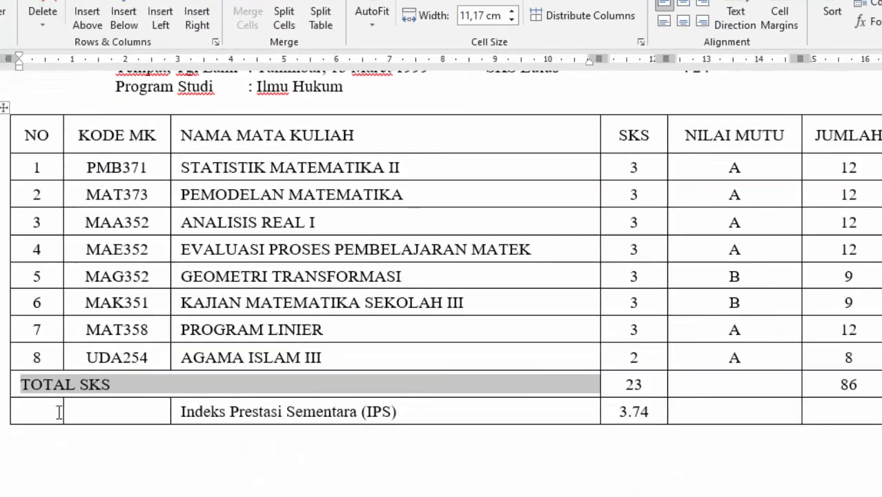
drag(59, 413, 321, 414)
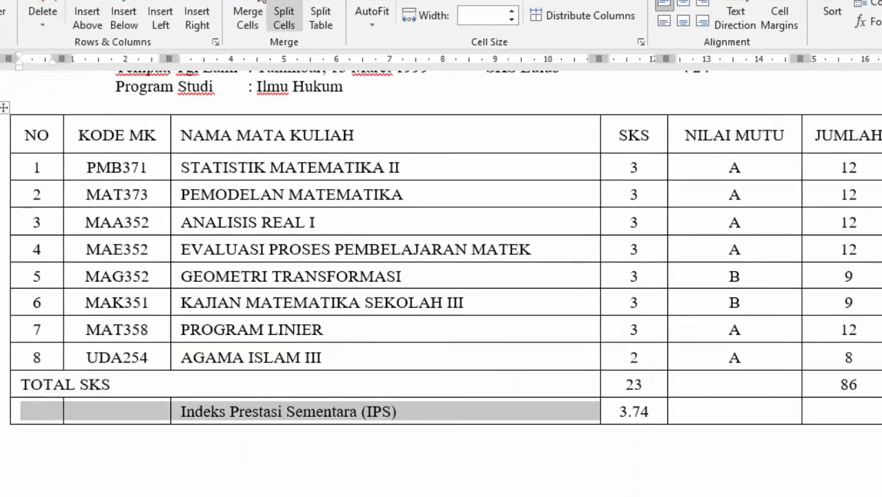
click(262, 4)
drag(58, 389, 73, 420)
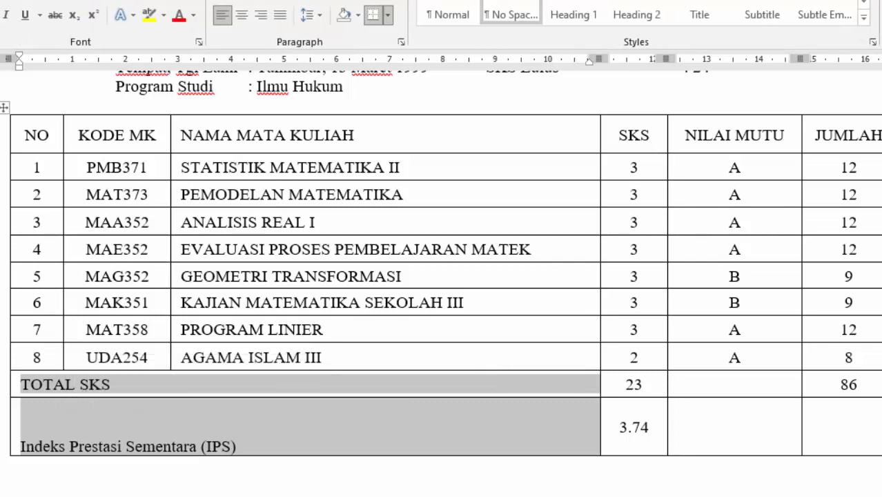
click(235, 17)
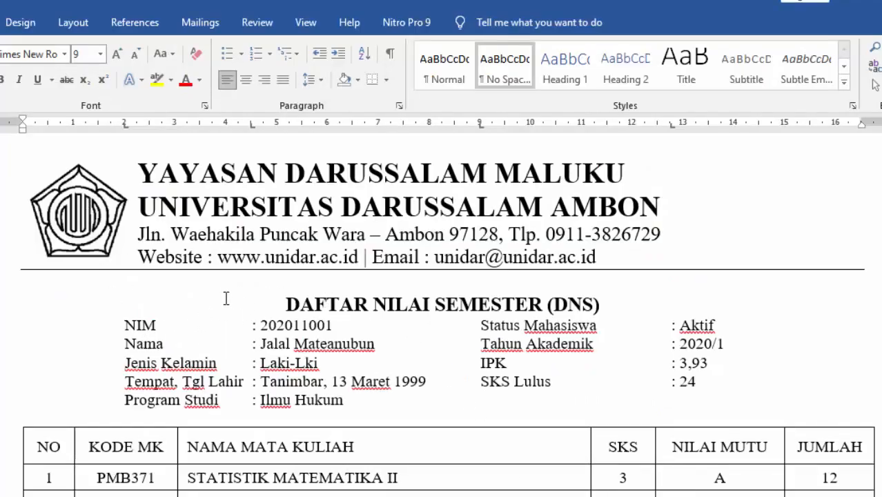
- Draw a rectangle photo box to the left of the NIM and student details
click(2, 22)
click(23, 89)
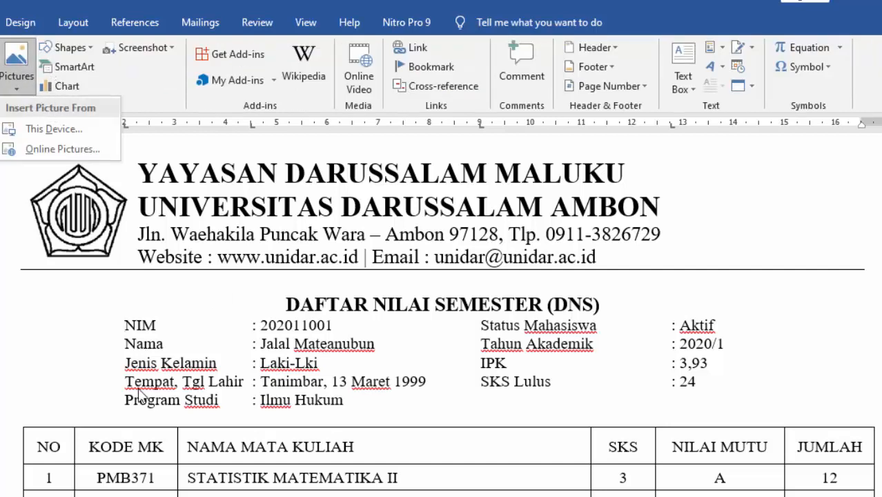
click(57, 50)
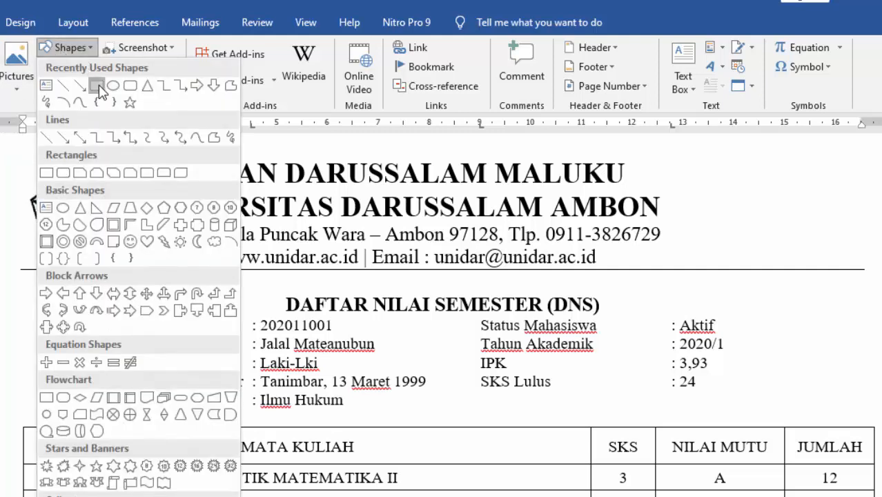
click(97, 83)
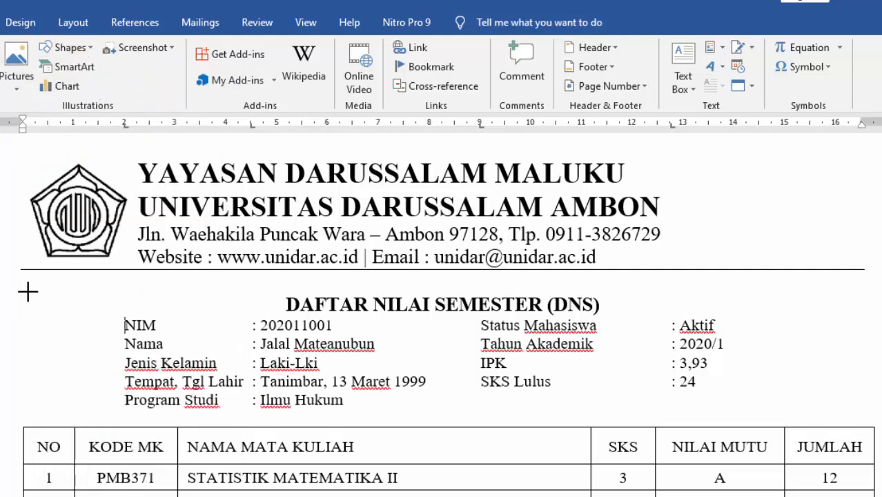
drag(28, 291, 118, 410)
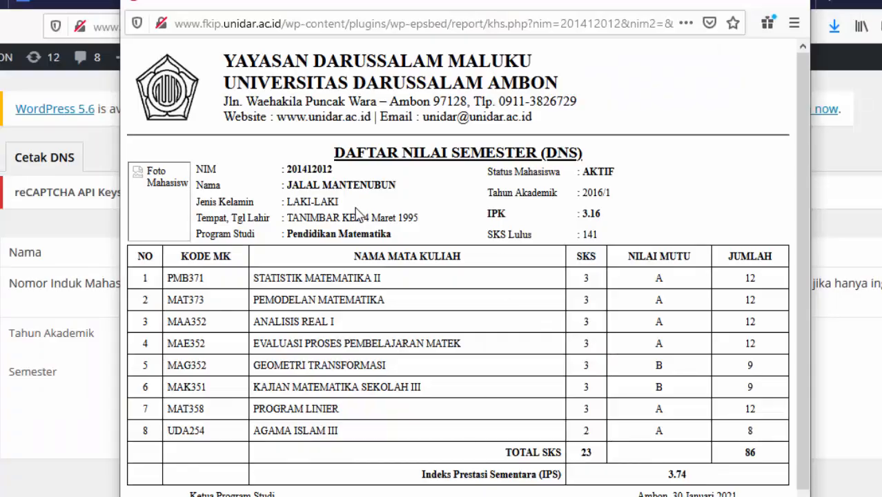
- Scroll the Firefox DNS report down to its signature lines
scroll(804, 125, down, 2)
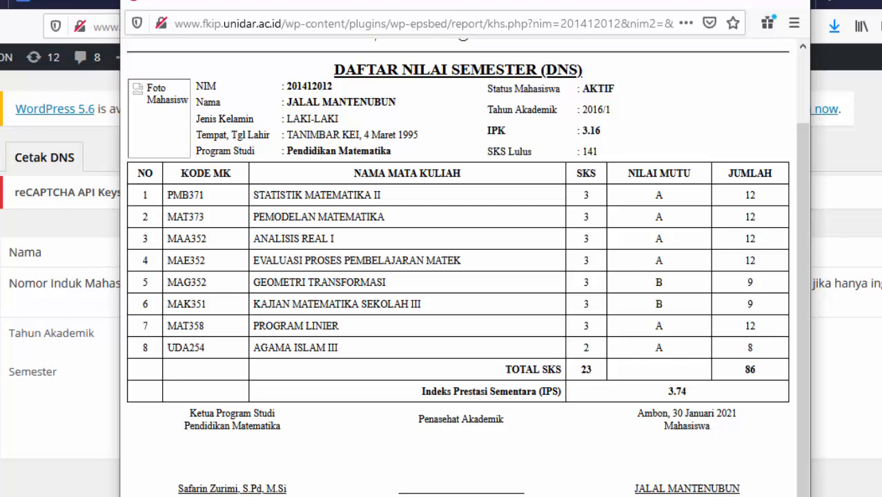
- Add center tab stops at about 3, 9 and 14 cm for the line below the table
mouse_move(483, 495)
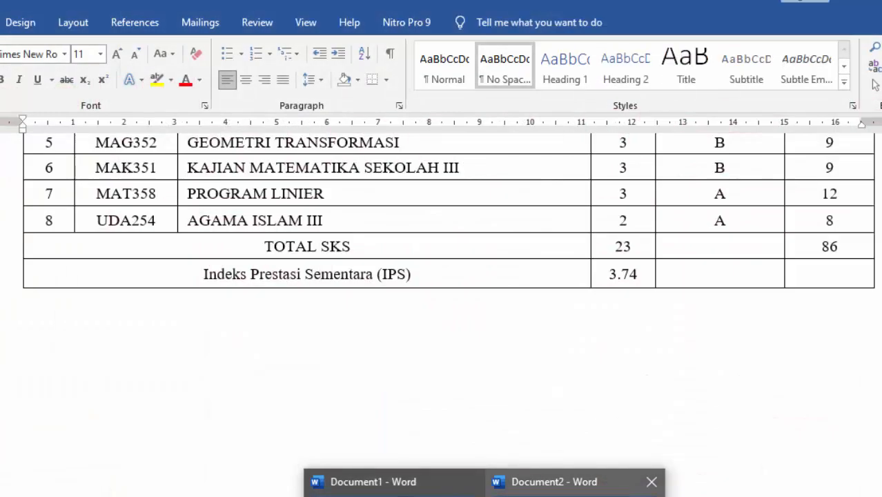
click(554, 482)
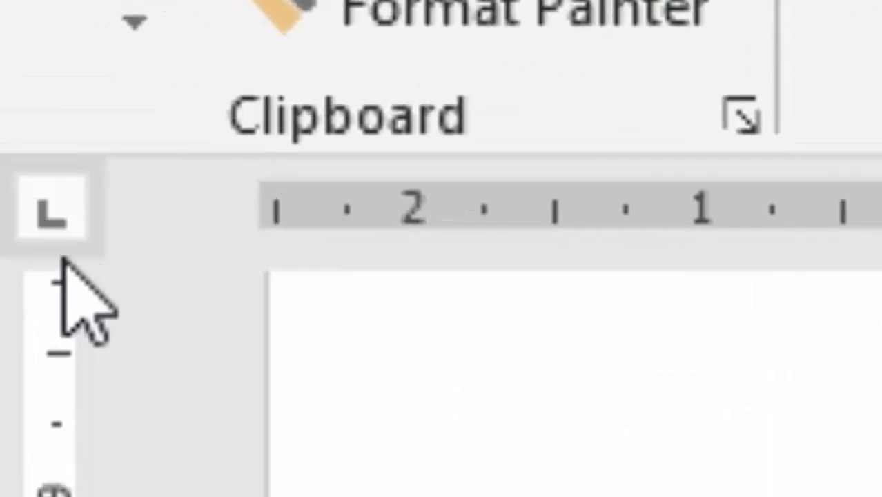
click(60, 257)
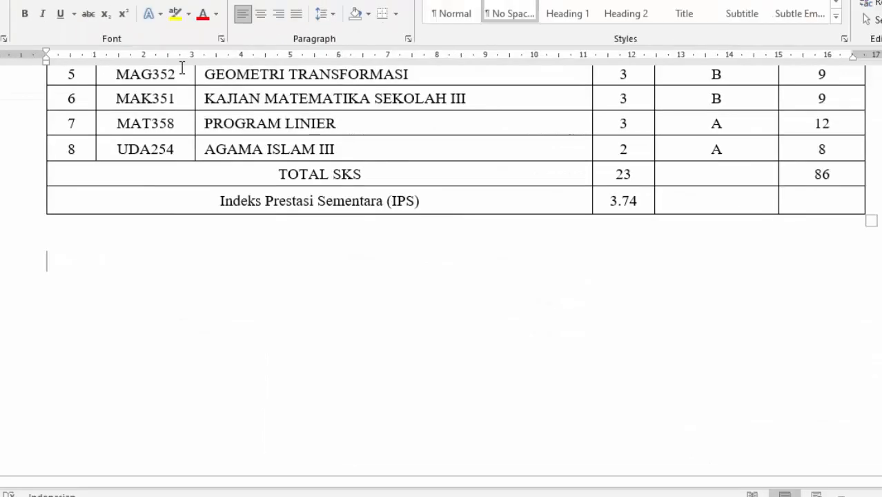
click(181, 57)
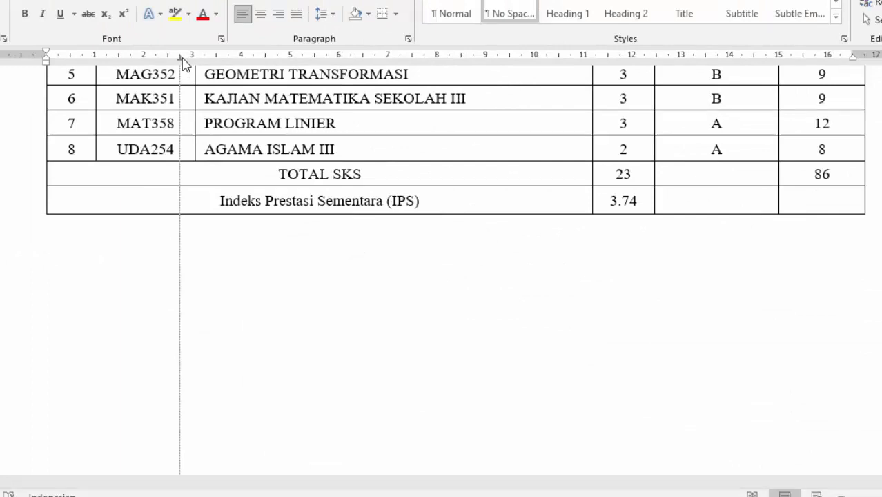
click(472, 58)
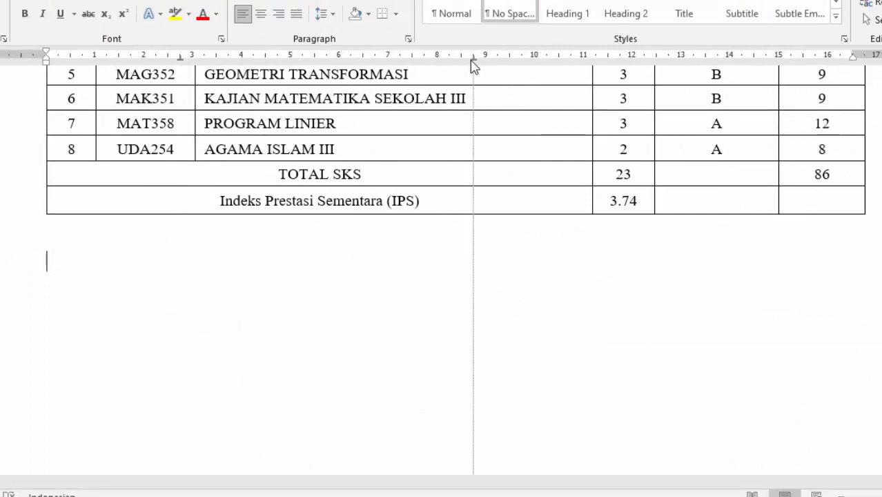
click(730, 58)
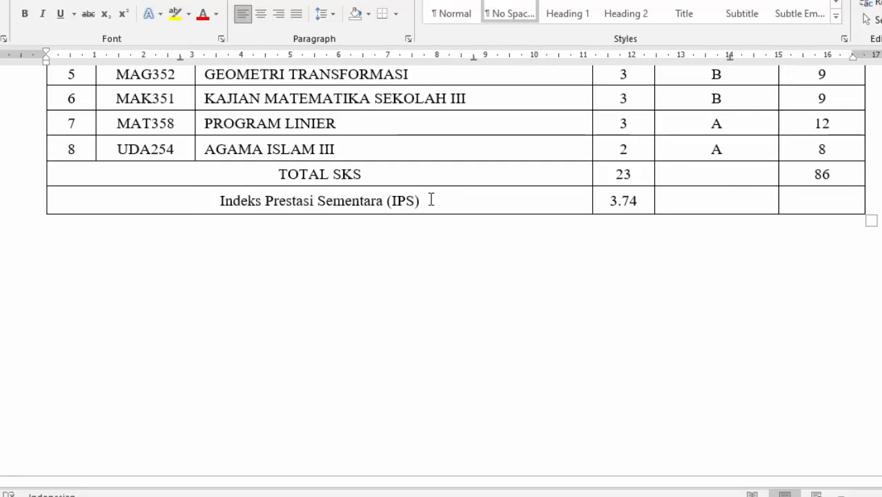
- Type 'Ambon, 28 Januari 2021' at the right-hand tab stop below the table
key(Tab)
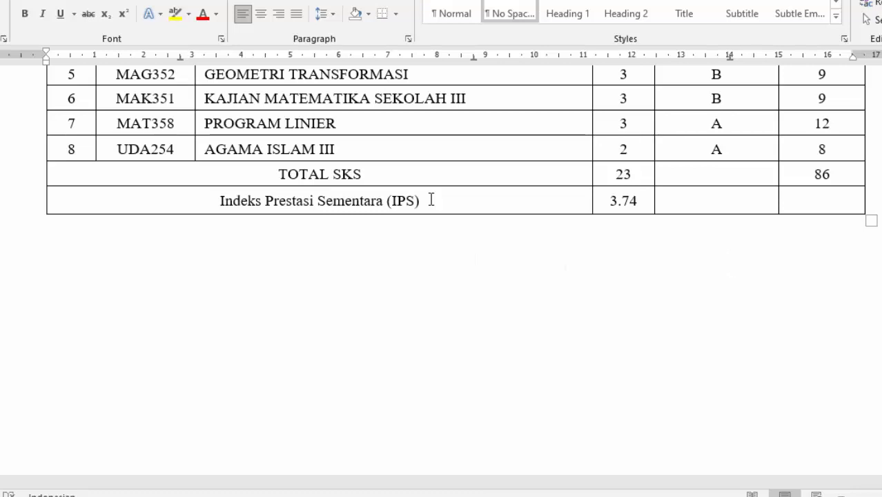
text(Ambon)
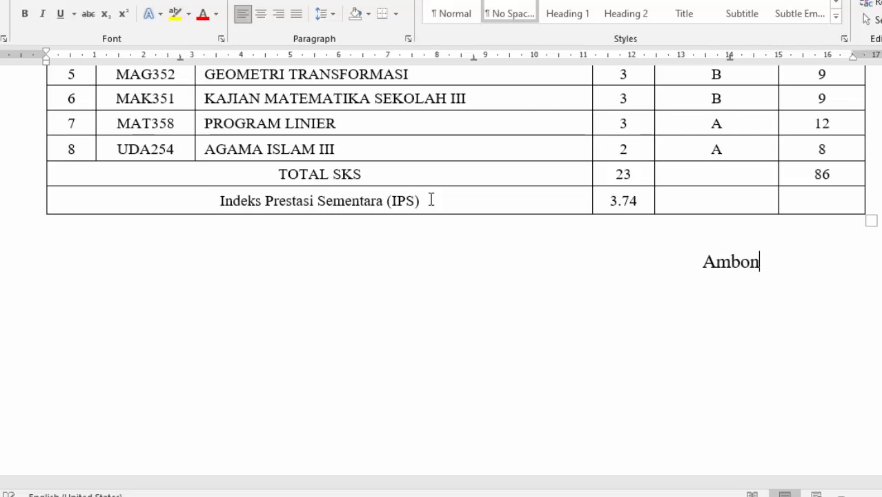
text(, )
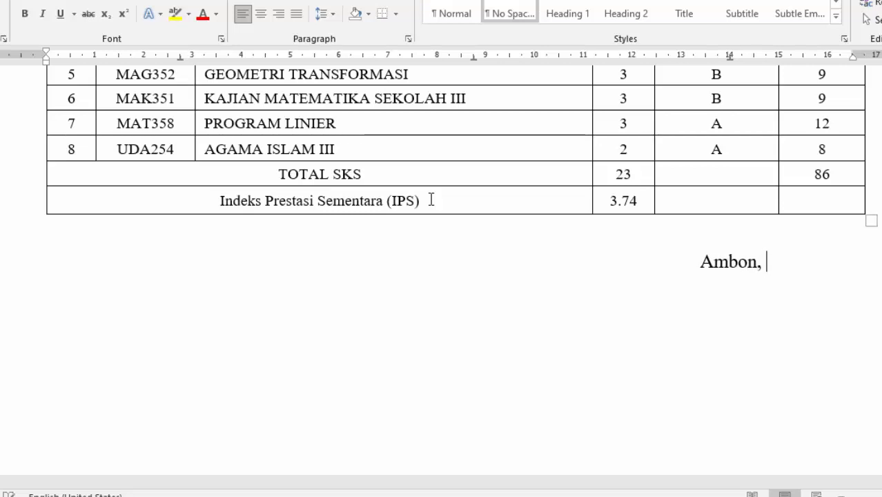
text(28 Jan)
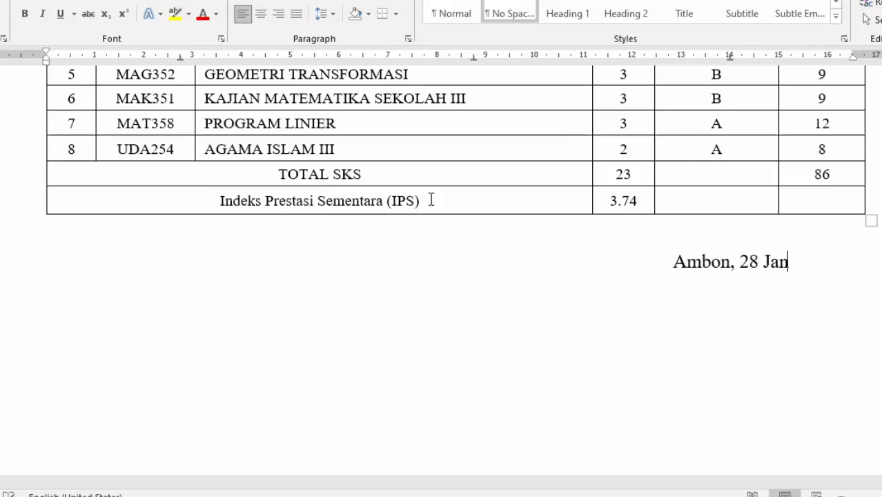
text(uari )
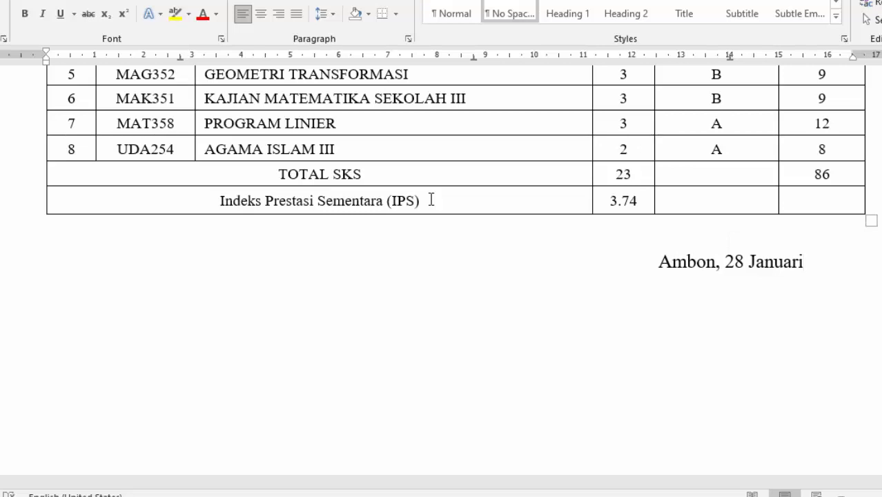
text(20)
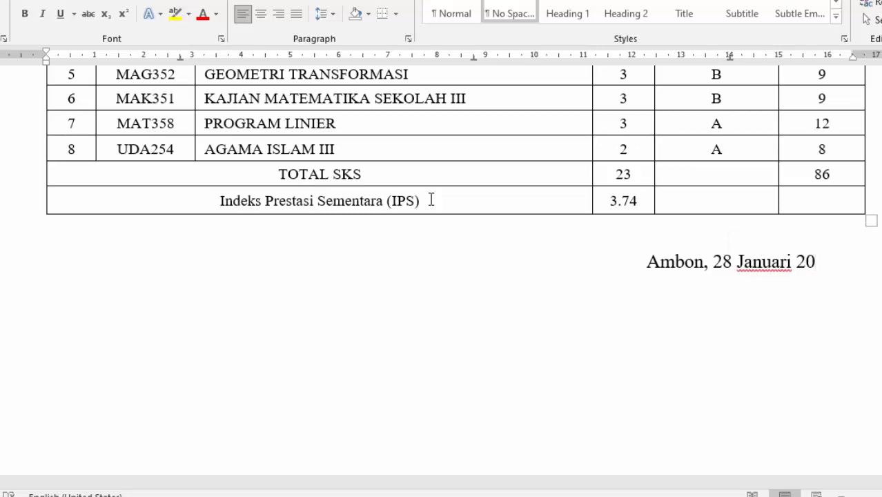
text(21)
key(Return)
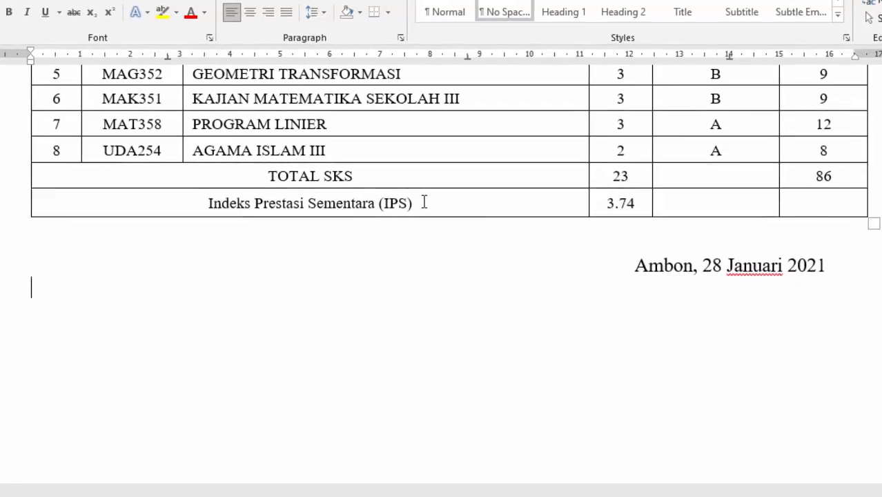
key(Tab)
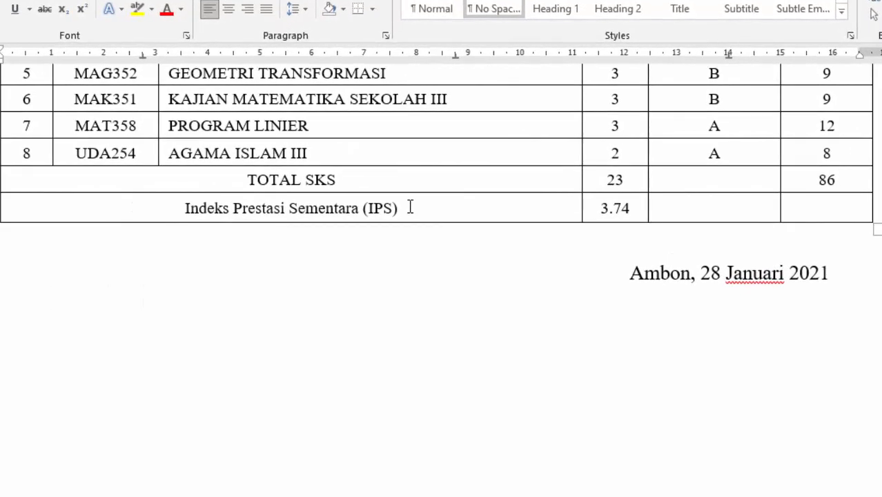
- Type the signer titles Ketua Program Studi, Penesehat Akademik and Mahasiswa at the three tab stops
text(Ketua P)
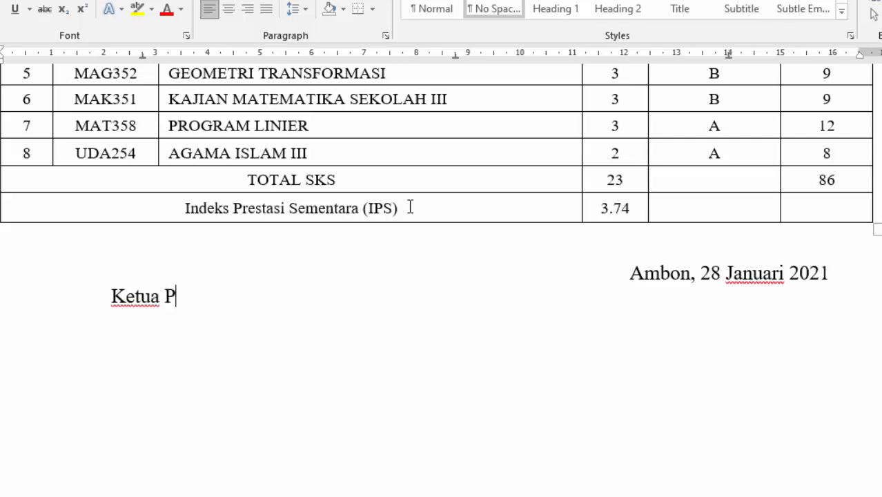
text(rogram)
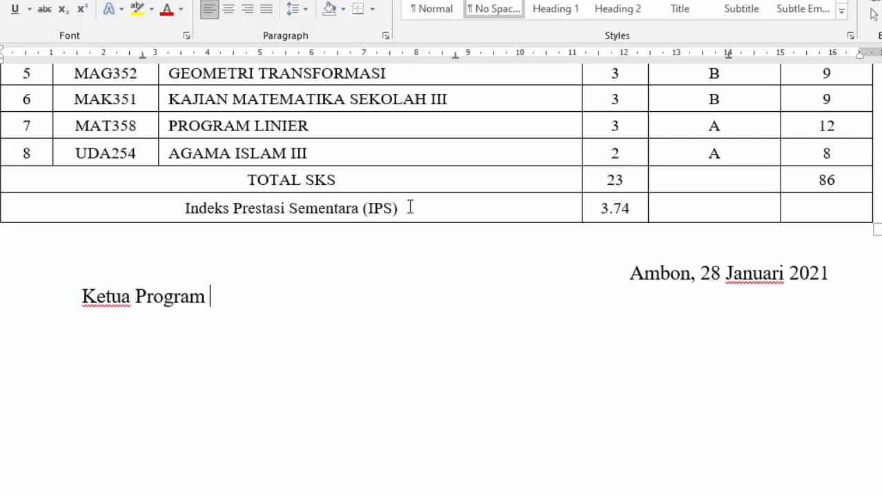
text( Studi)
key(Tab)
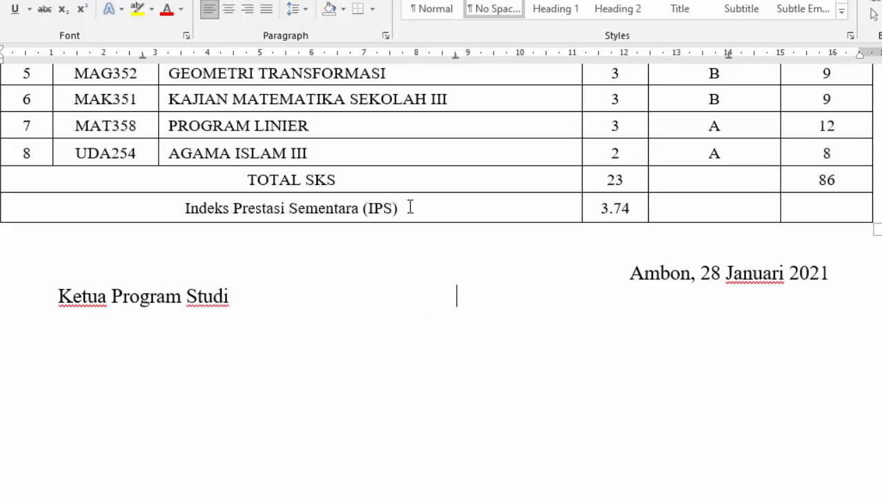
text(Penesehat Akade)
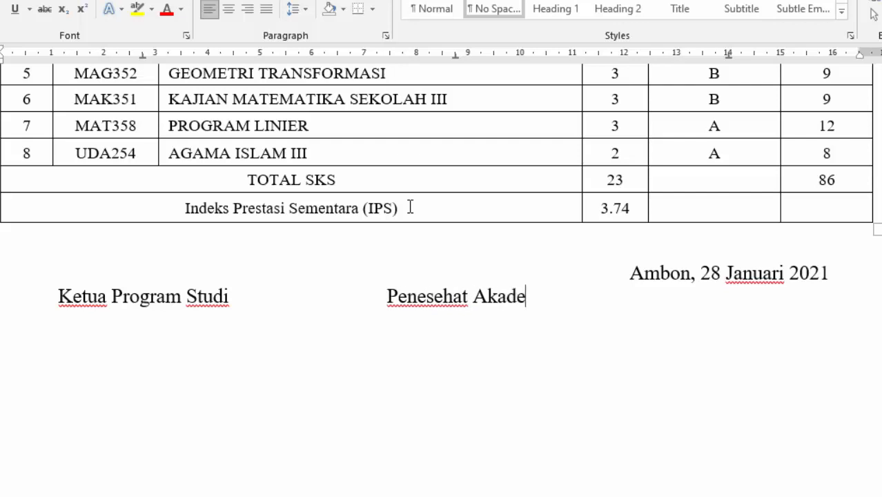
text(mik)
key(Tab)
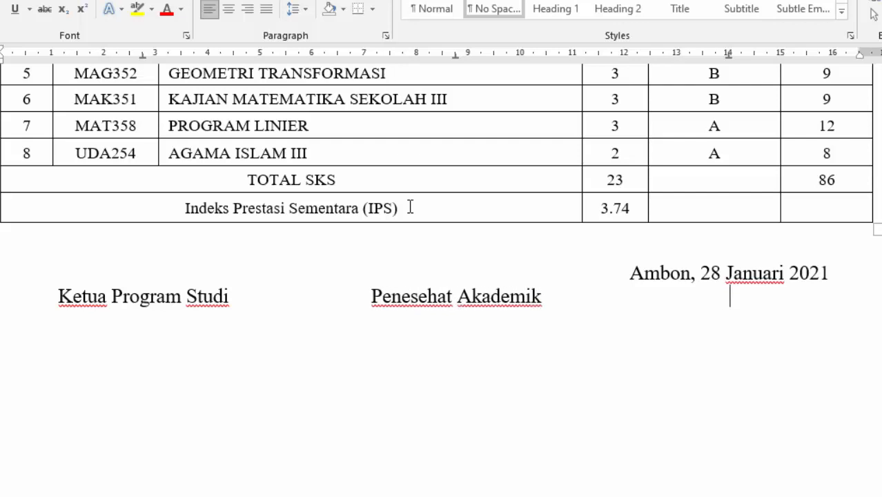
text(Mahasiswa)
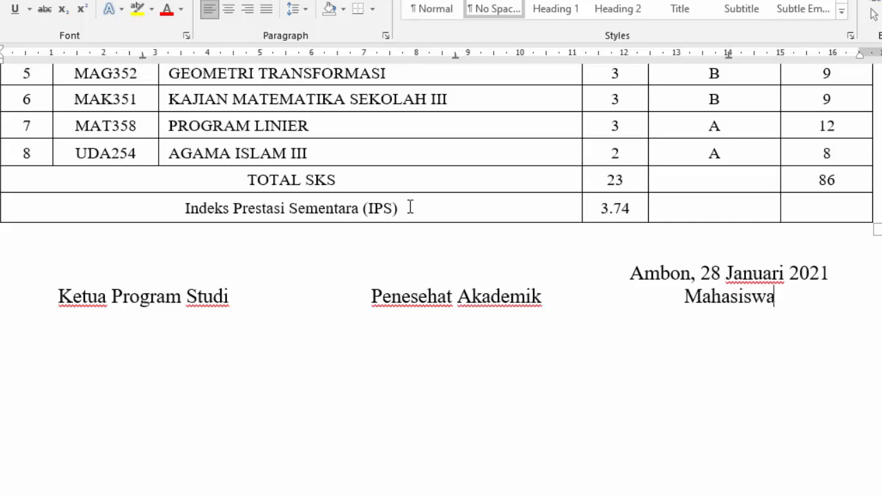
- Add 'Ilmu Hukum' under Ketua Program Studi and leave space for signatures
key(Return)
key(Tab)
text(P)
key(BackSpace)
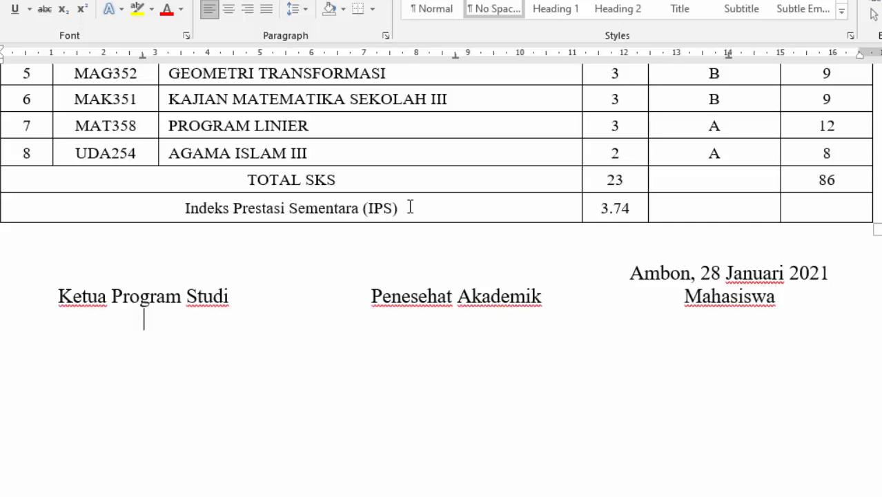
text(Ilmu Hukum)
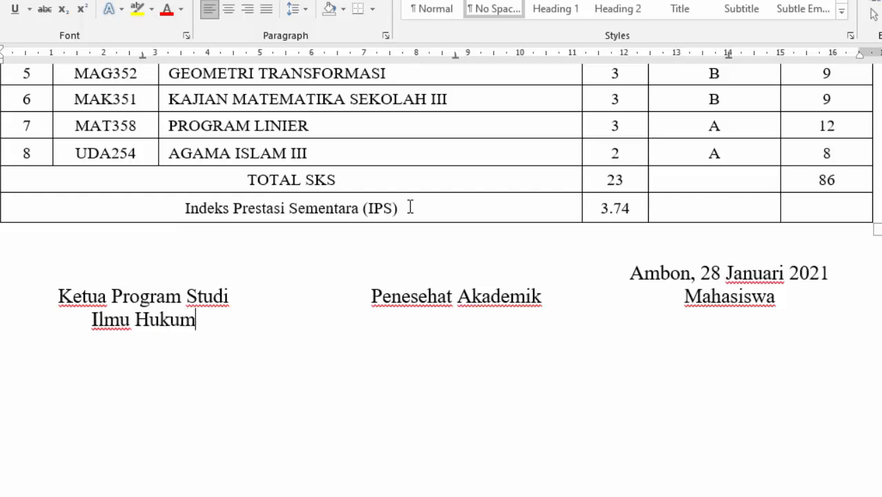
key(Return)
key(Return)
key(Return)
key(Return)
key(Return)
key(Tab)
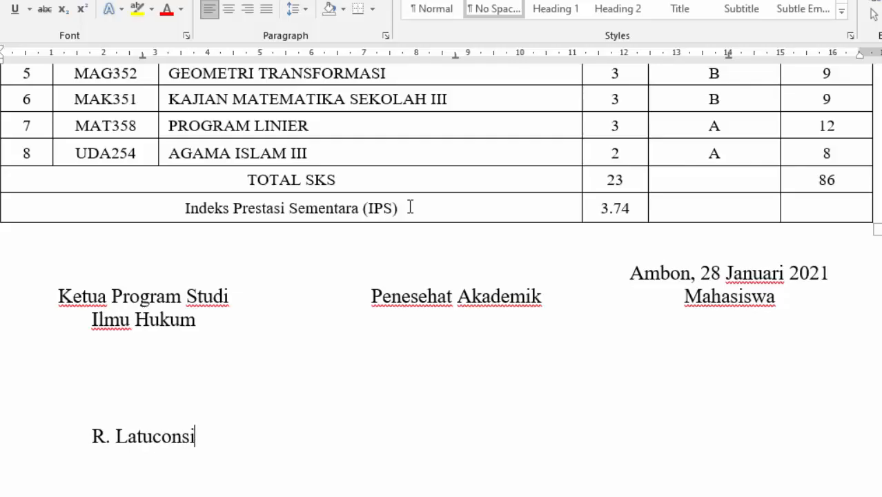
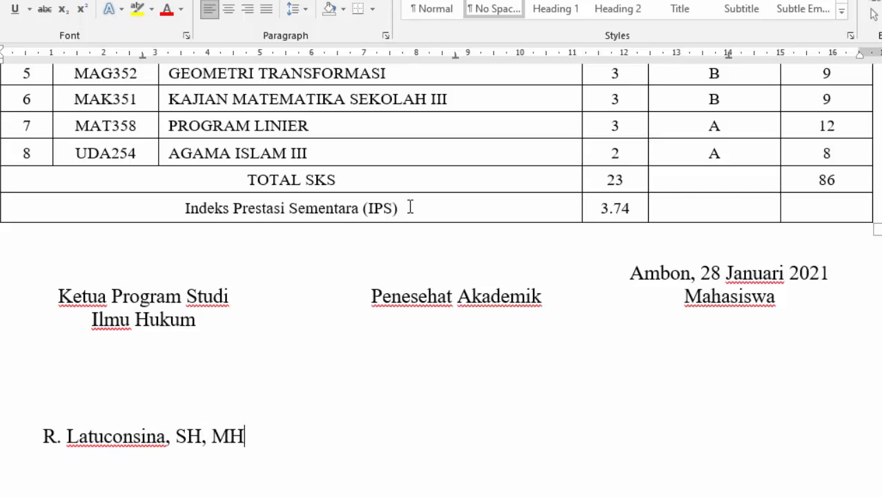
- Type the three signatories' full names under their titles using the tab stops
key(Tab)
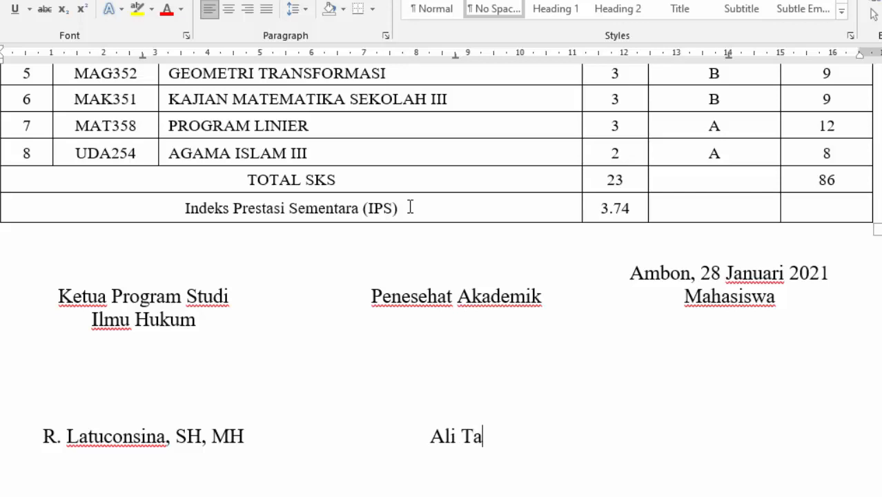
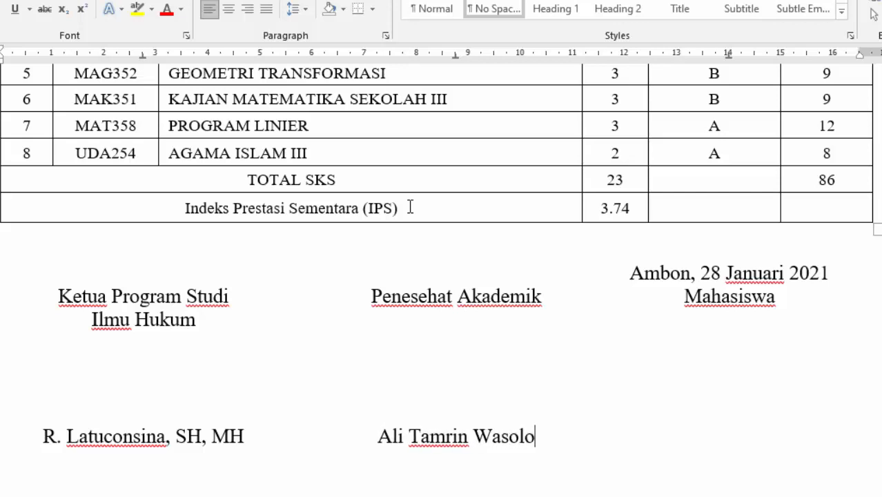
key(Tab)
key(Tab)
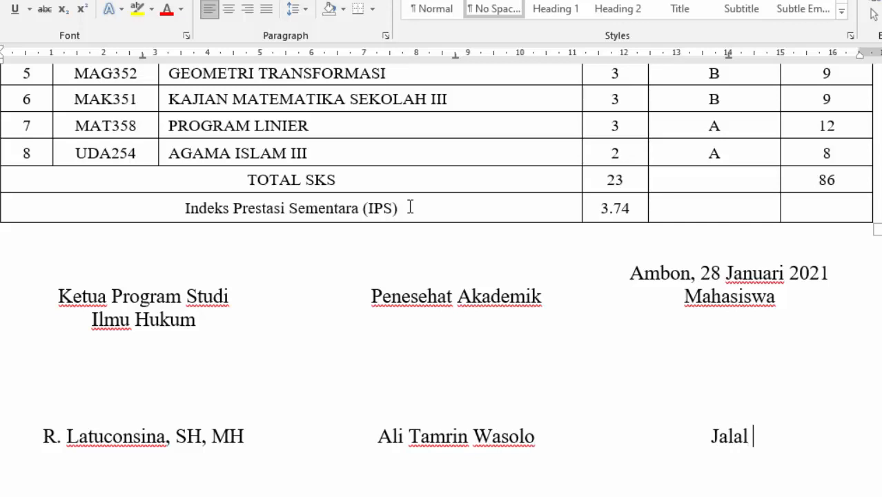
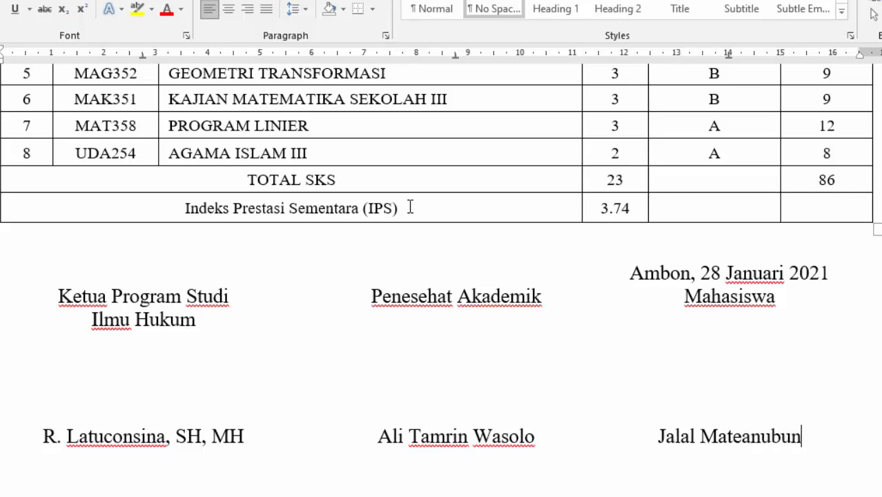
- Start an NIDN line beneath the first signatory's name
key(Return)
key(Tab)
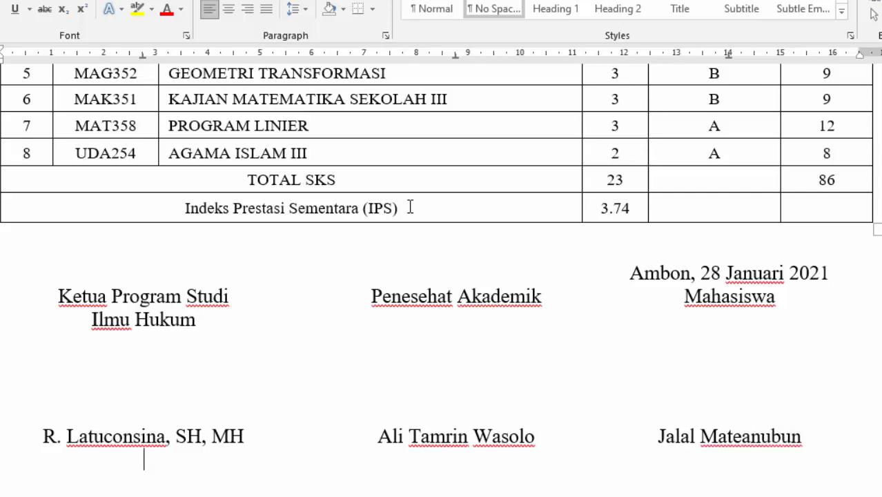
text(NDN)
key(BackSpace)
key(BackSpace)
- Enter both lecturers' NIDN numbers and the student's NIM number under their names
text(IDN. )
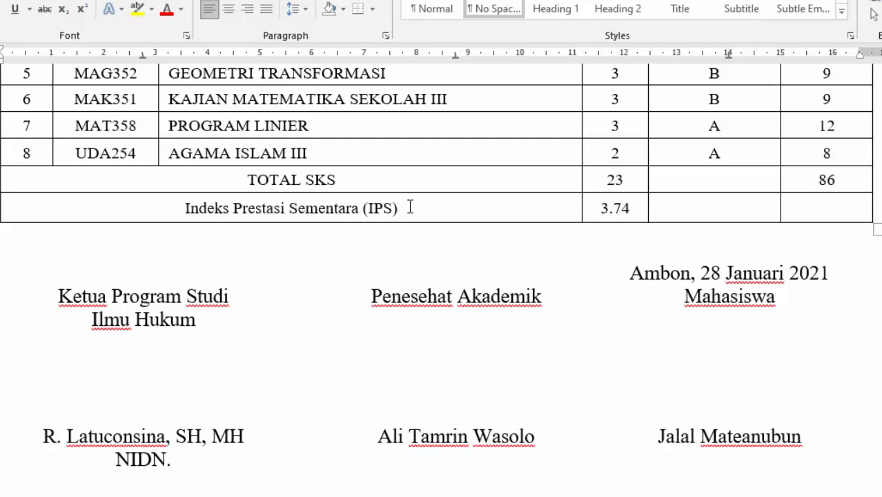
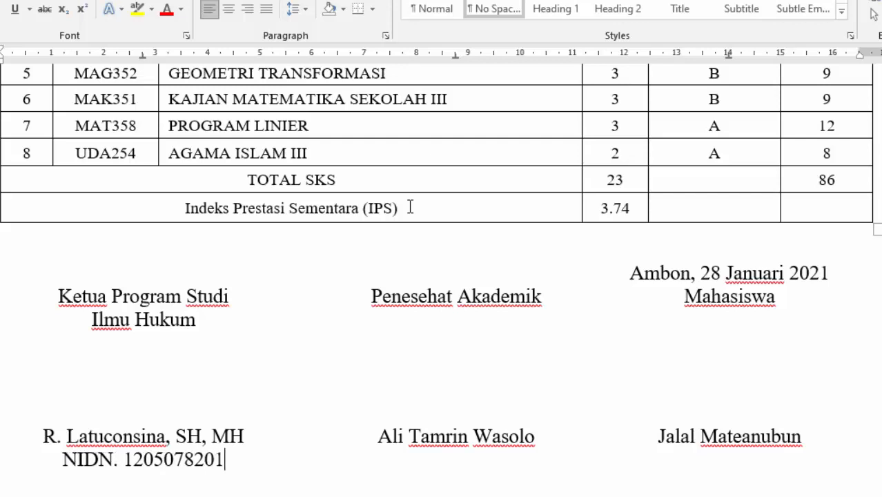
key(Tab)
text(NIDN)
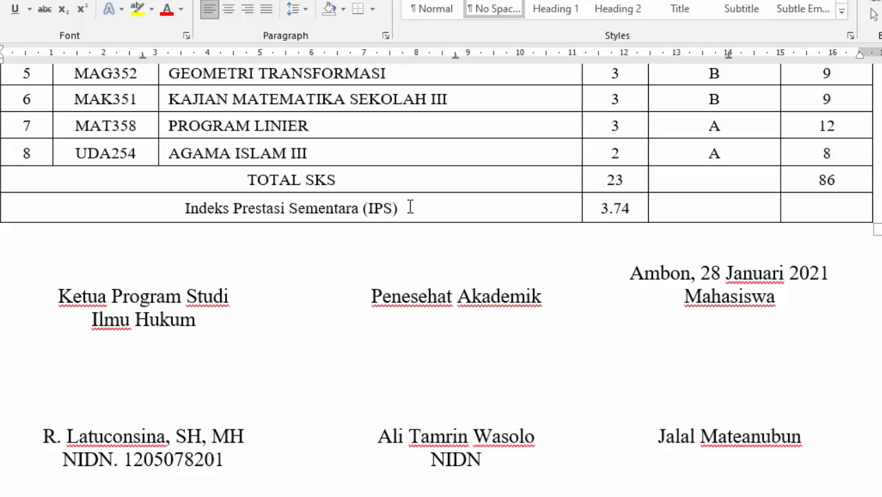
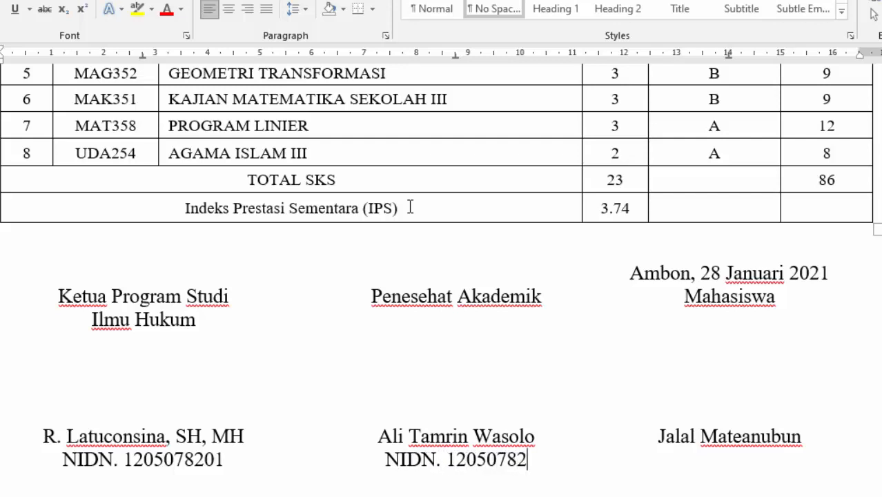
text(1nim)
key(BackSpace)
key(BackSpace)
key(BackSpace)
text(NIM. )
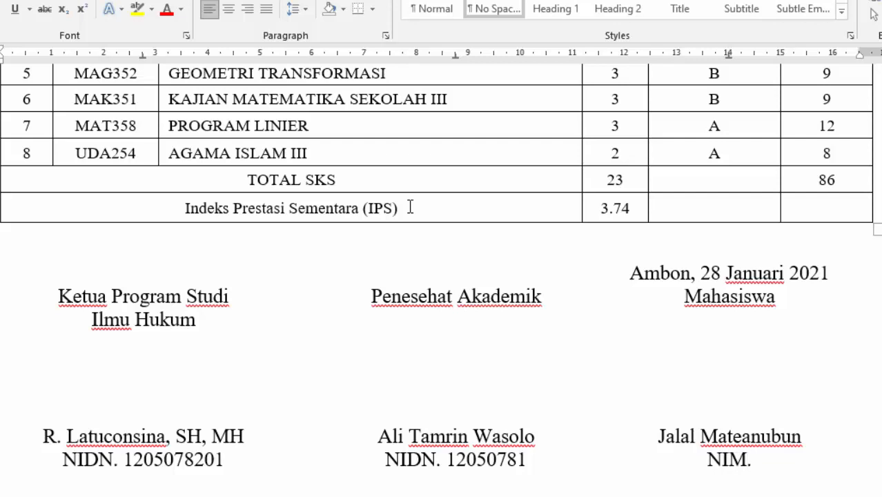
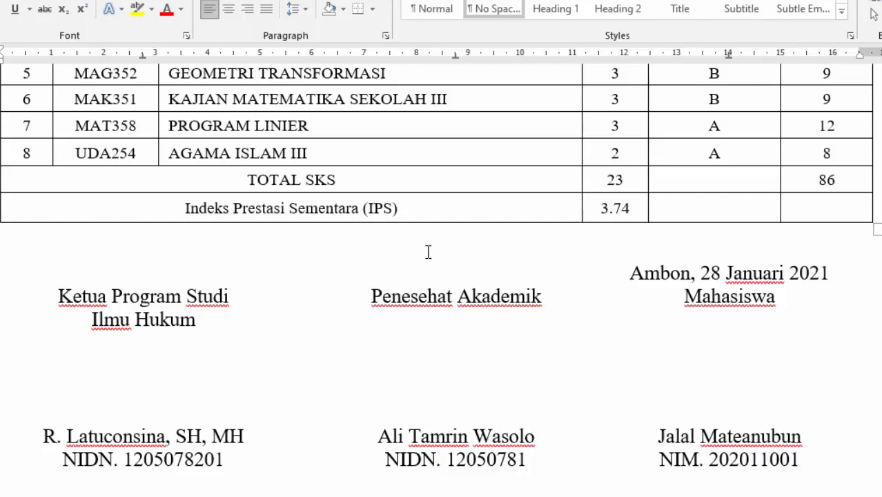
ctrl+scroll(428, 252, down, 8)
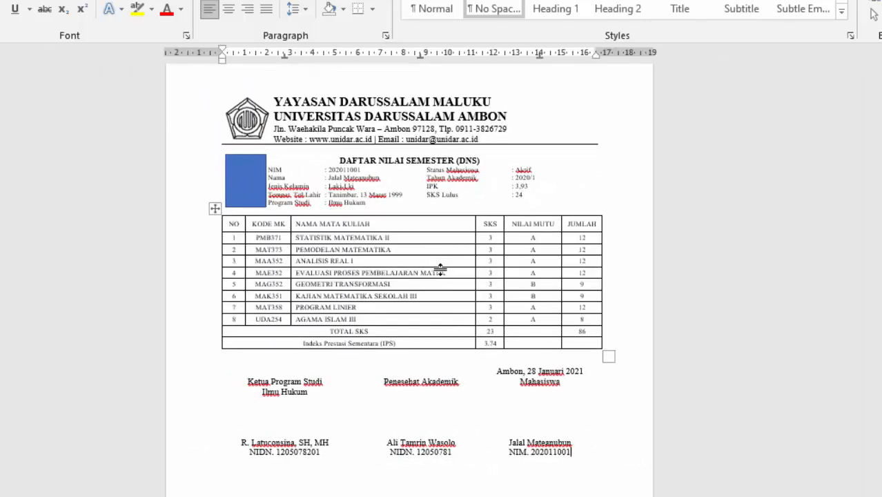
scroll(440, 269, up, 1)
scroll(436, 295, up, 4)
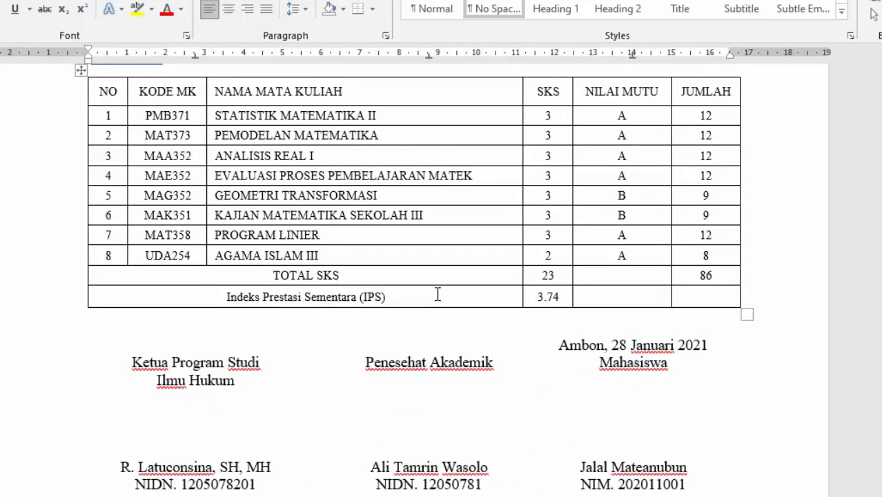
ctrl+scroll(438, 294, up, 1)
scroll(437, 292, down, 3)
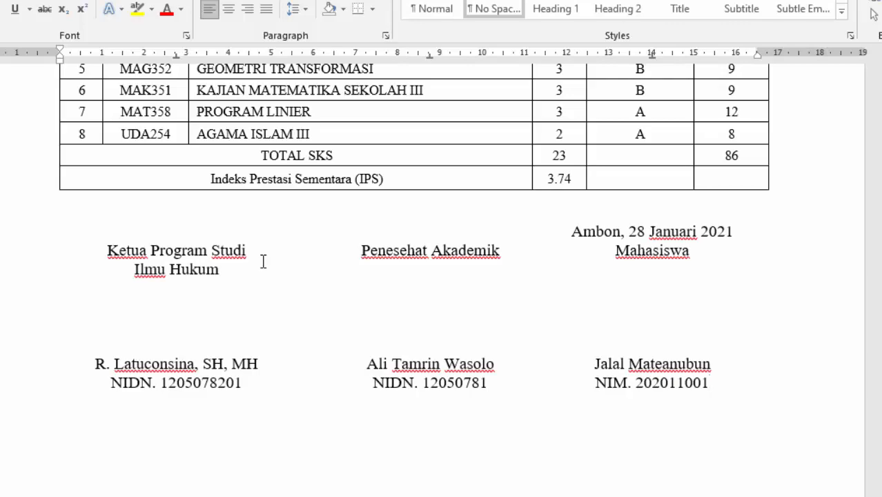
scroll(263, 261, up, 10)
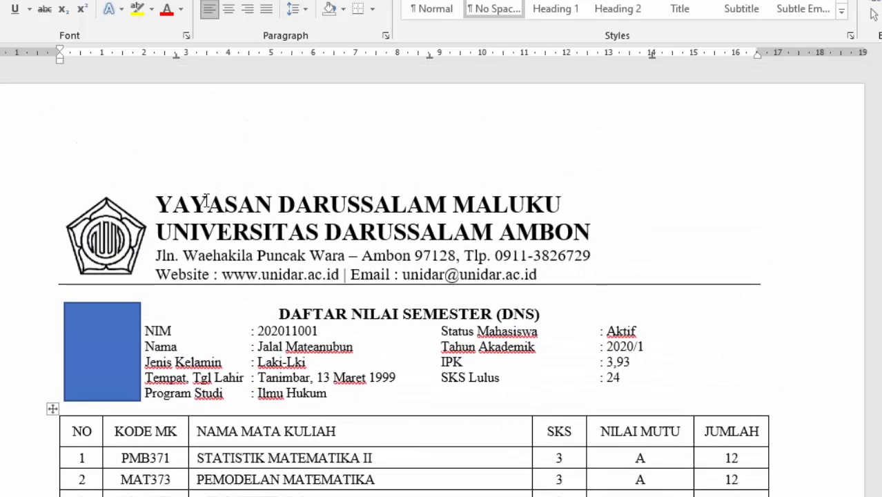
scroll(407, 212, down, 8)
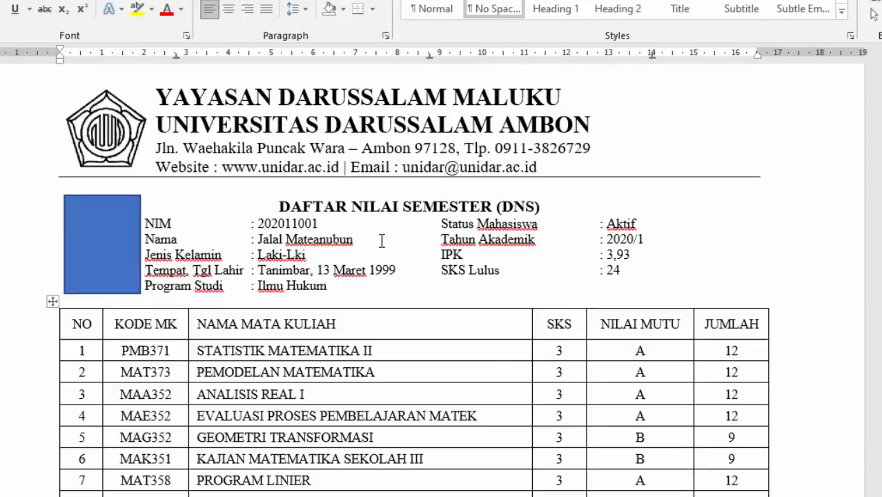
scroll(380, 250, down, 4)
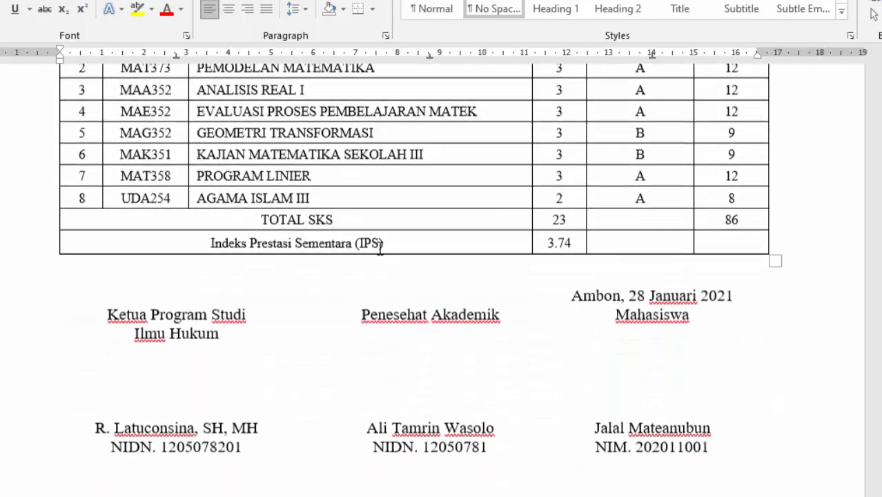
scroll(319, 290, down, 2)
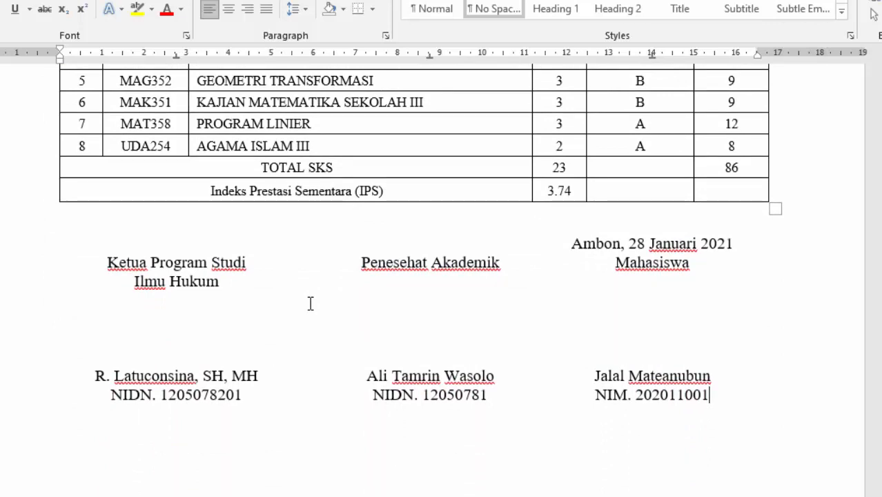
scroll(310, 304, up, 10)
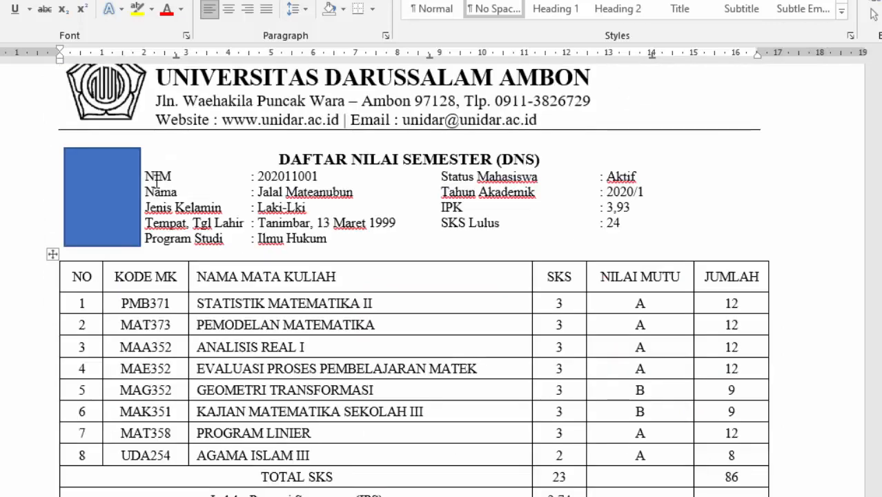
- Select the NIM to Program Studi rows and move their right-hand colon tab stop to about 14 cm
drag(172, 187, 504, 238)
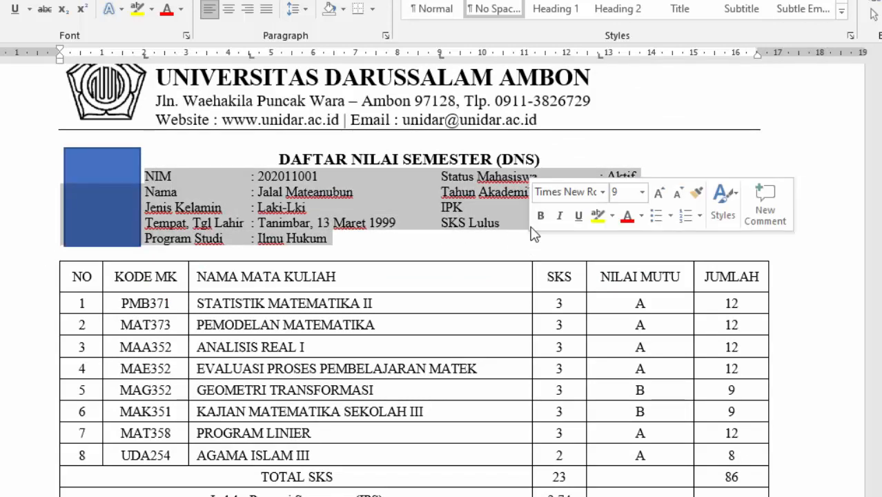
click(165, 193)
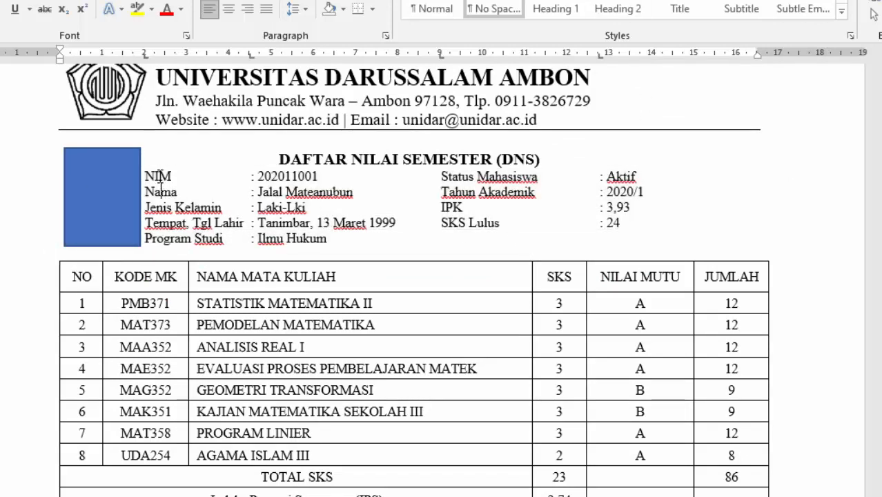
drag(160, 176, 215, 238)
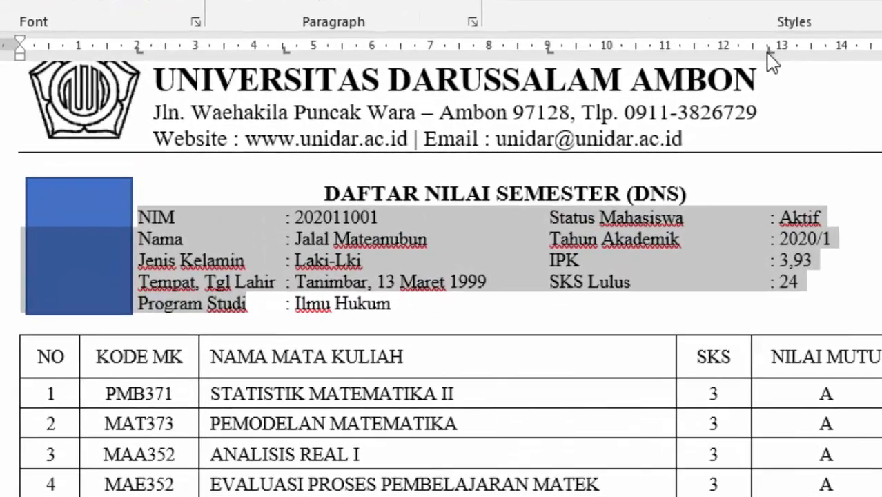
drag(600, 56, 653, 58)
drag(855, 64, 856, 56)
drag(552, 50, 667, 57)
- Move the left colon tab to about 5.3 cm, indent the rows further, and shrink their text
drag(287, 54, 352, 62)
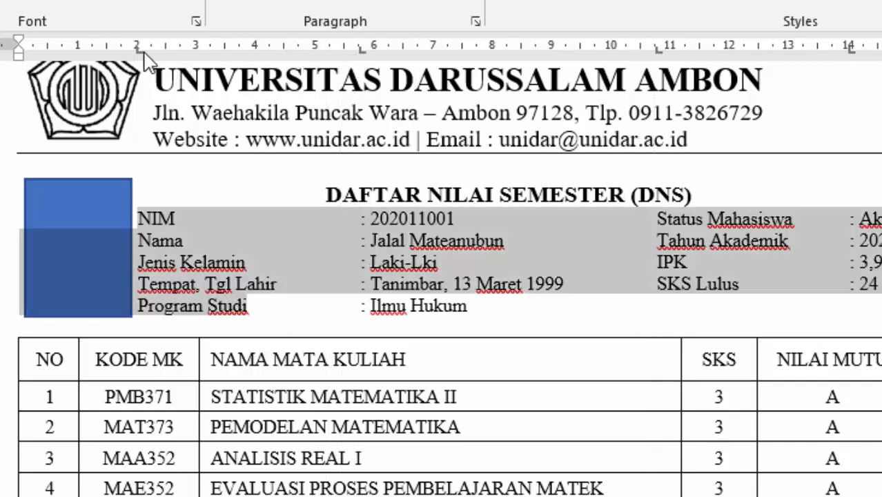
drag(141, 55, 183, 59)
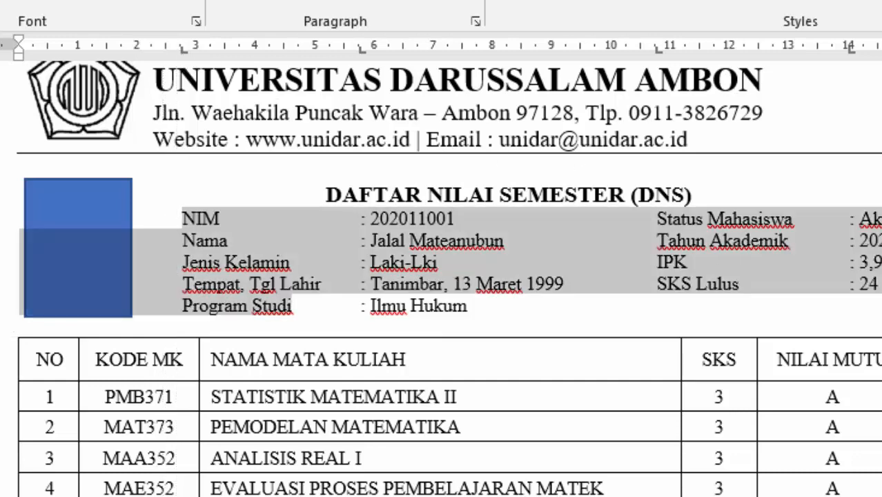
drag(862, 319, 190, 220)
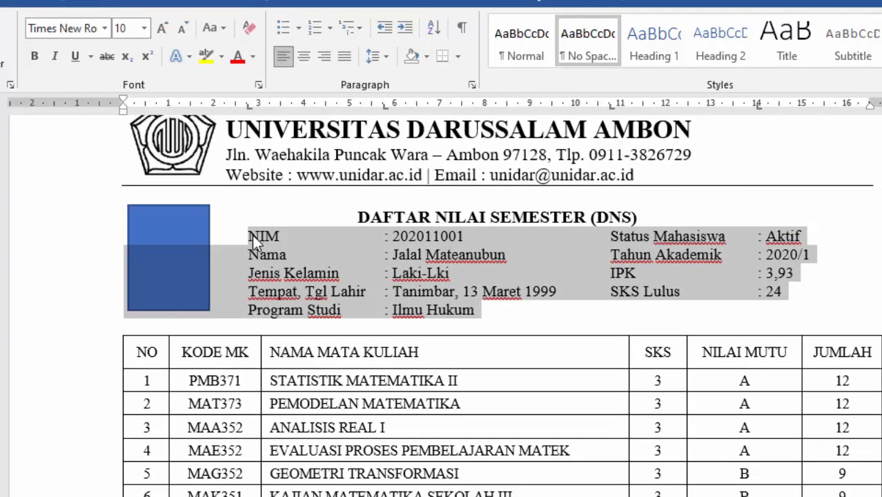
key(ctrl+bracketleft)
key(ctrl+bracketleft)
key(ctrl+bracketleft)
key(ctrl+bracketleft)
- Restore the info text to size 10 and shift the letterhead lines right, aligning the Website line
key(ctrl+bracketright)
key(ctrl+bracketright)
key(ctrl+bracketright)
key(ctrl+bracketright)
scroll(442, 252, up, 3)
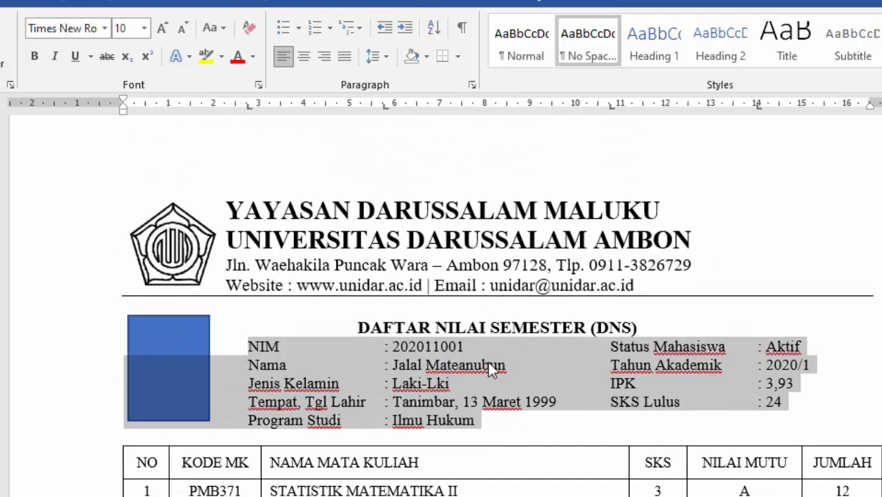
drag(234, 211, 275, 276)
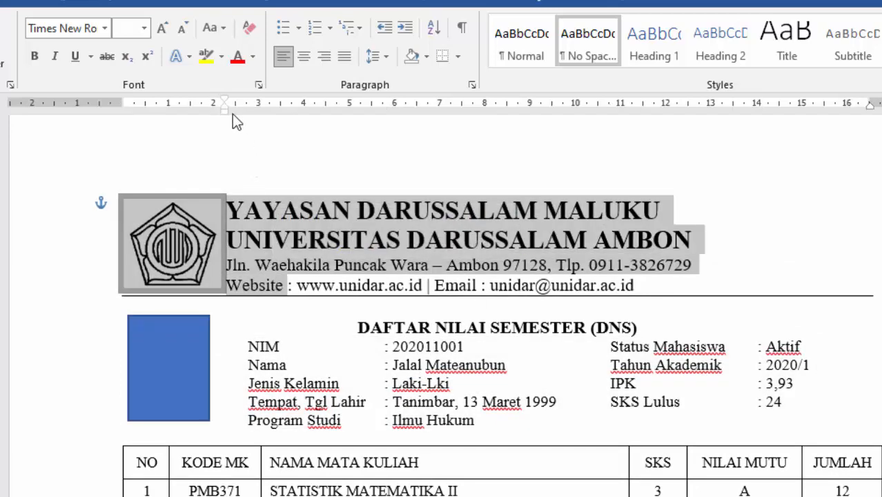
mouse_move(227, 109)
mouse_down()
mouse_move(264, 124)
mouse_move(259, 110)
mouse_up()
click(286, 282)
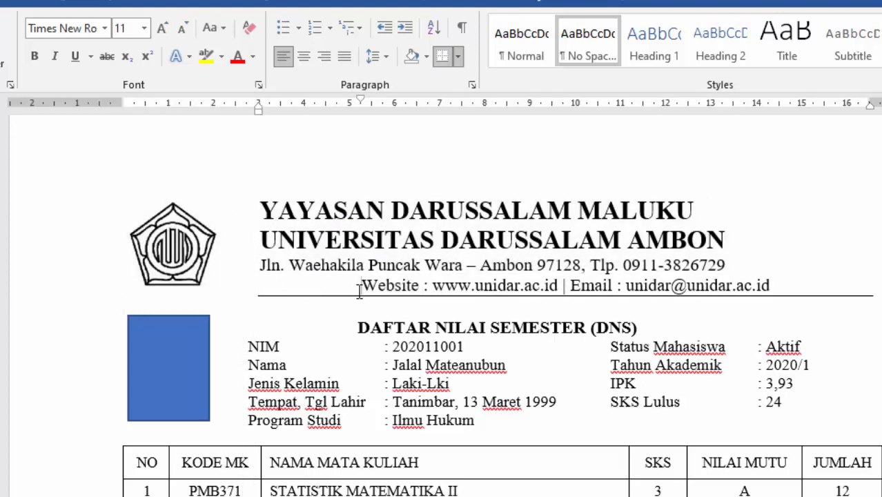
mouse_move(260, 104)
mouse_down()
mouse_move(198, 117)
mouse_move(124, 118)
mouse_up()
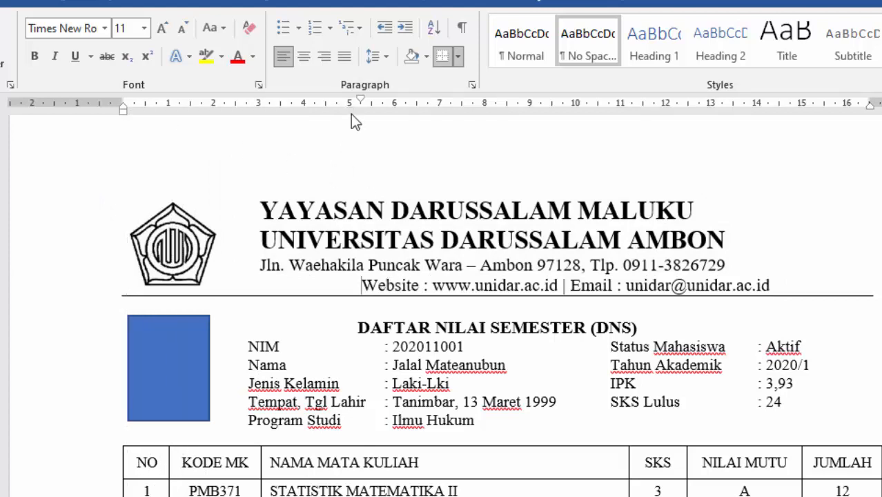
drag(358, 101, 257, 111)
- Enlarge the logo slightly and nudge it right toward the letterhead titles
click(218, 207)
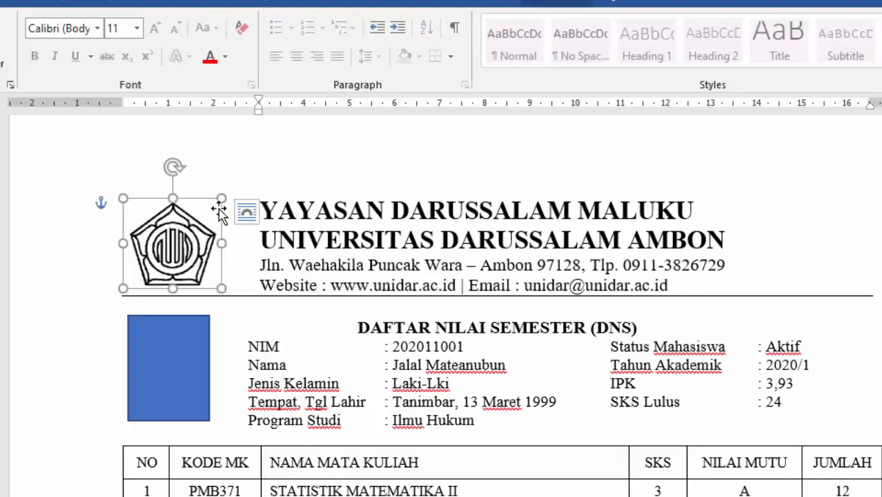
drag(224, 199, 232, 190)
mouse_move(194, 237)
mouse_down()
mouse_move(217, 237)
mouse_move(210, 237)
mouse_up()
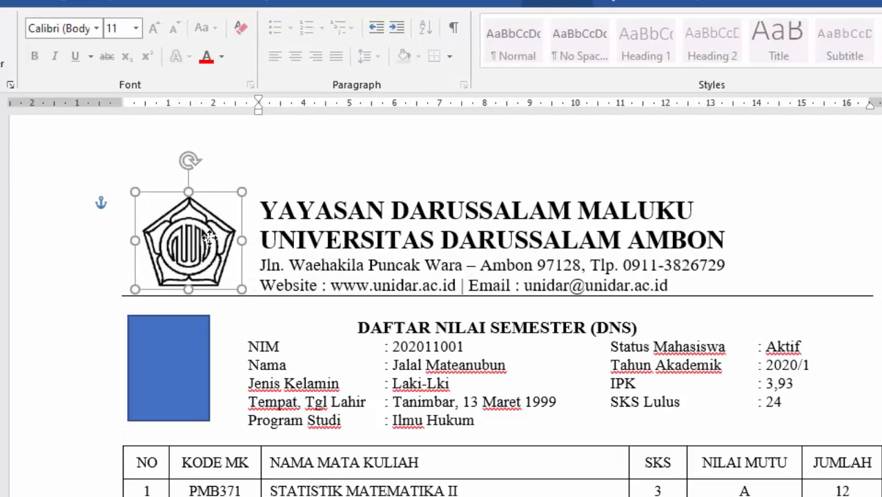
click(445, 303)
scroll(461, 328, down, 12)
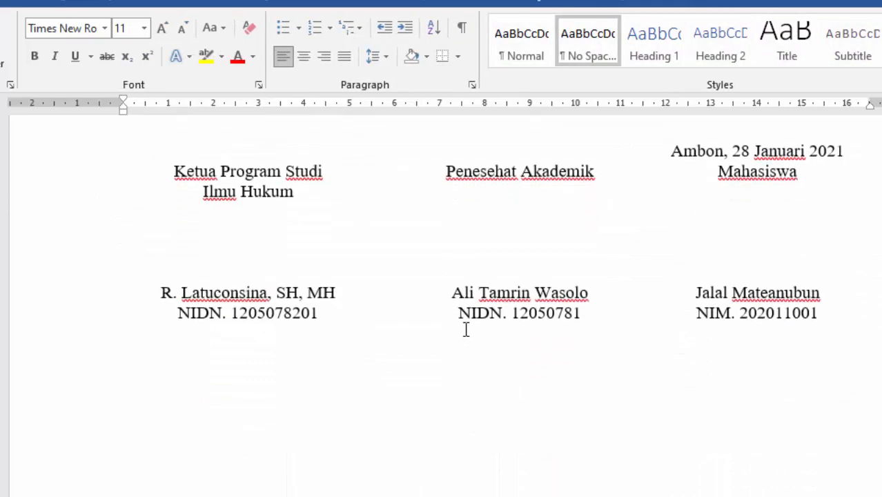
- Insert an empty row after the MAT373 row (row 2) of the grades table
scroll(466, 330, up, 8)
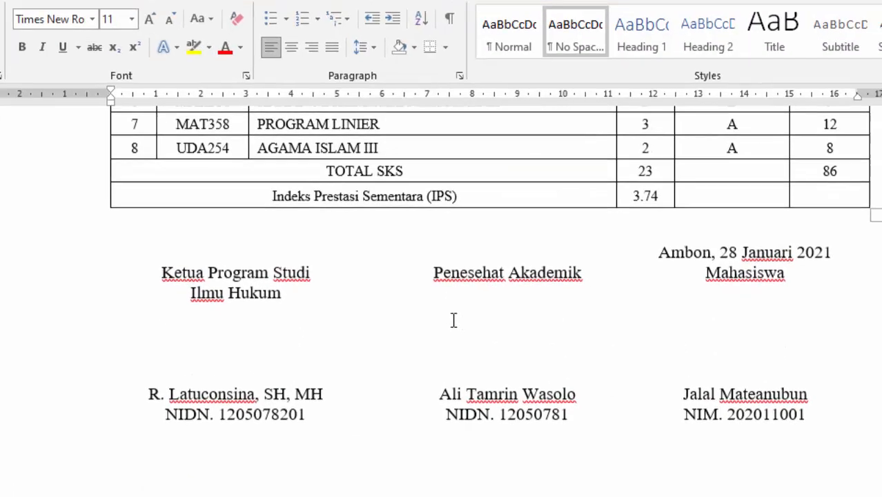
scroll(383, 259, up, 2)
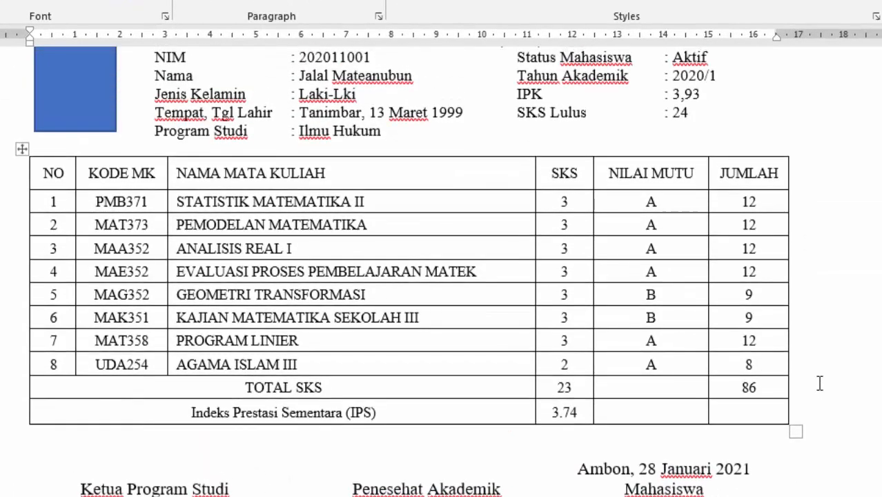
click(809, 410)
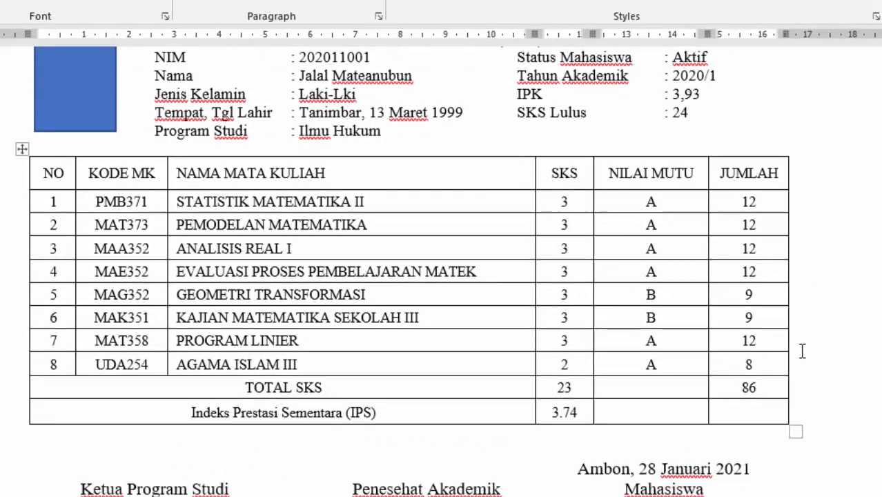
click(801, 361)
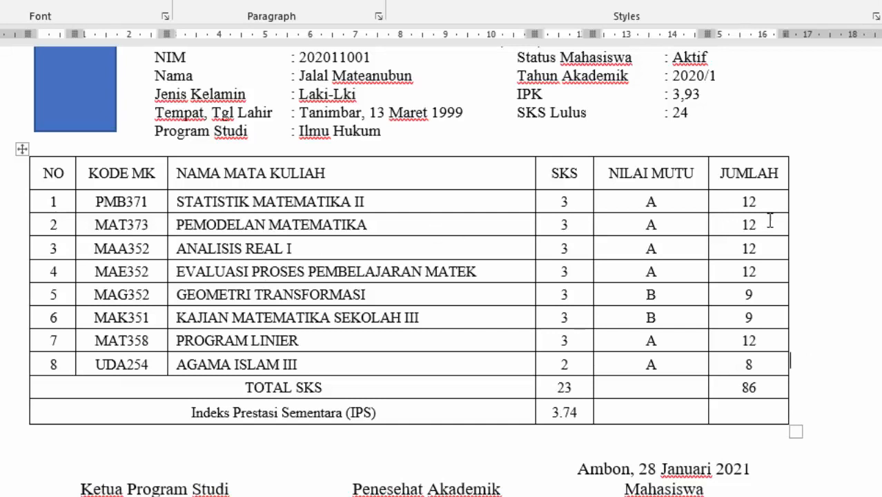
click(805, 221)
key(Return)
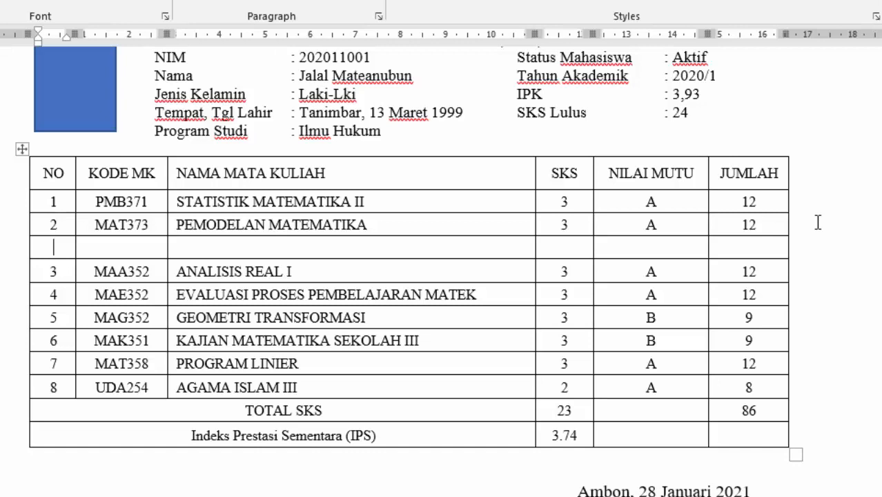
- Delete the empty row below MAT373 via Delete Cells with Delete entire row
right_click(42, 244)
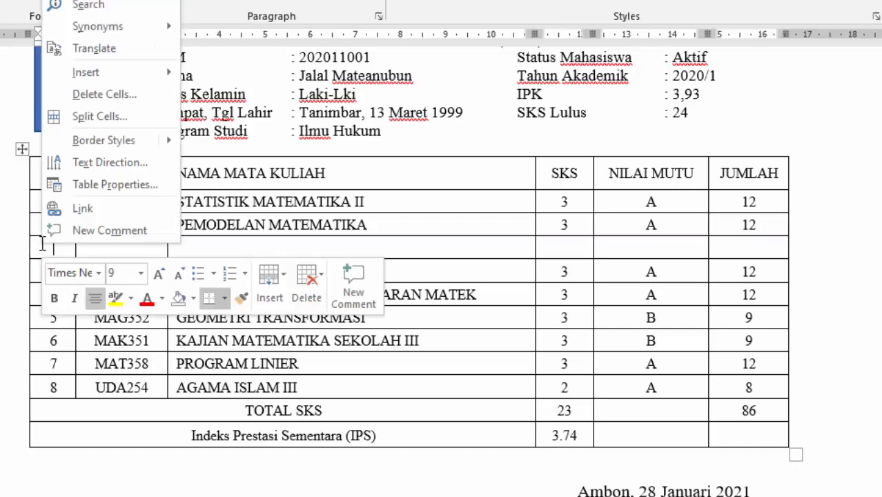
click(84, 96)
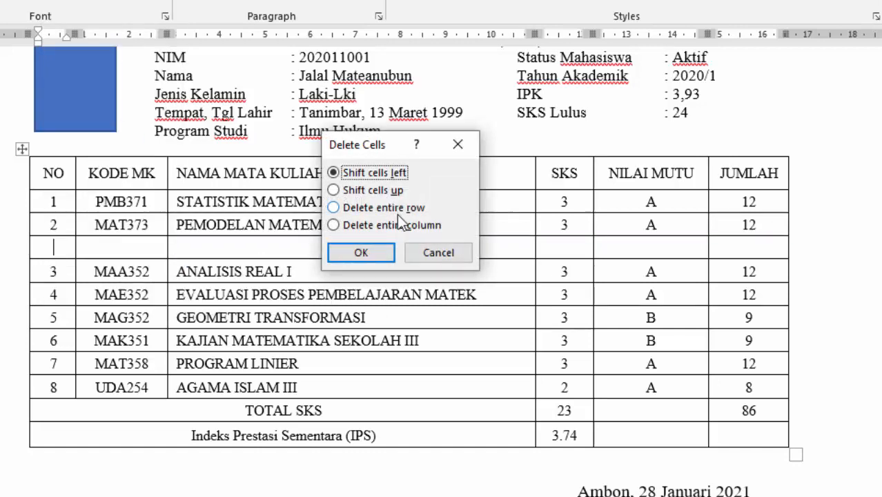
click(361, 208)
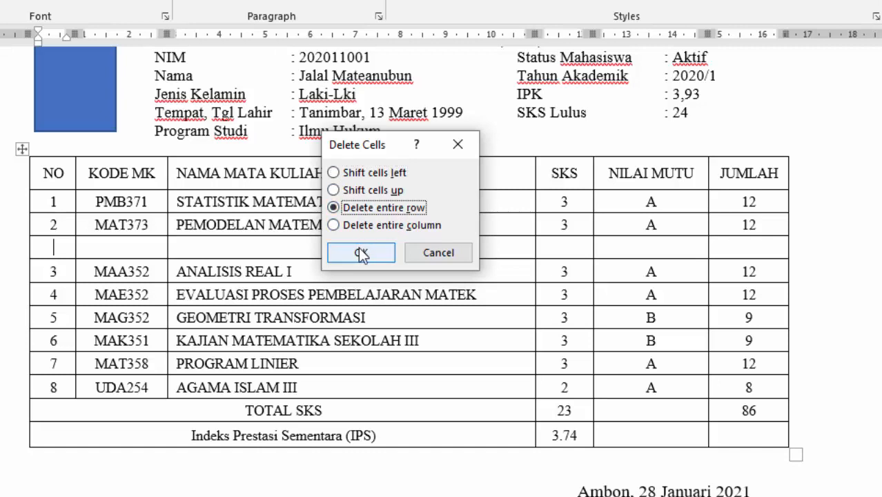
click(359, 249)
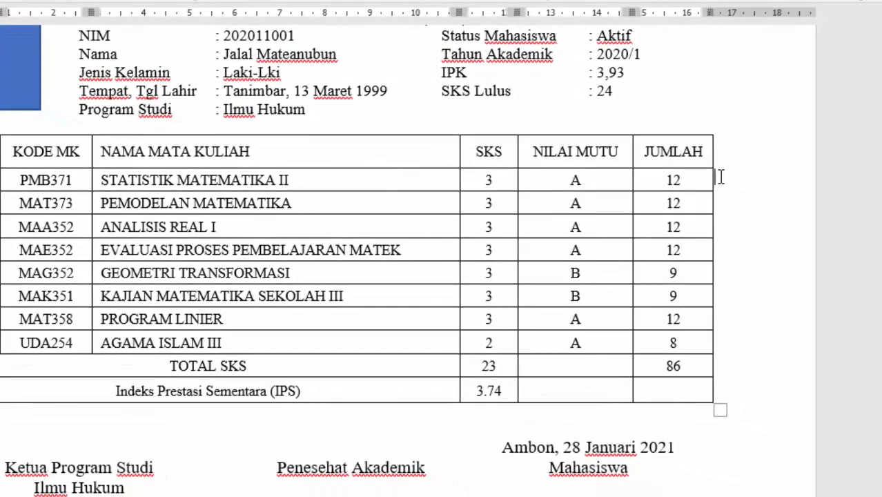
right_click(795, 200)
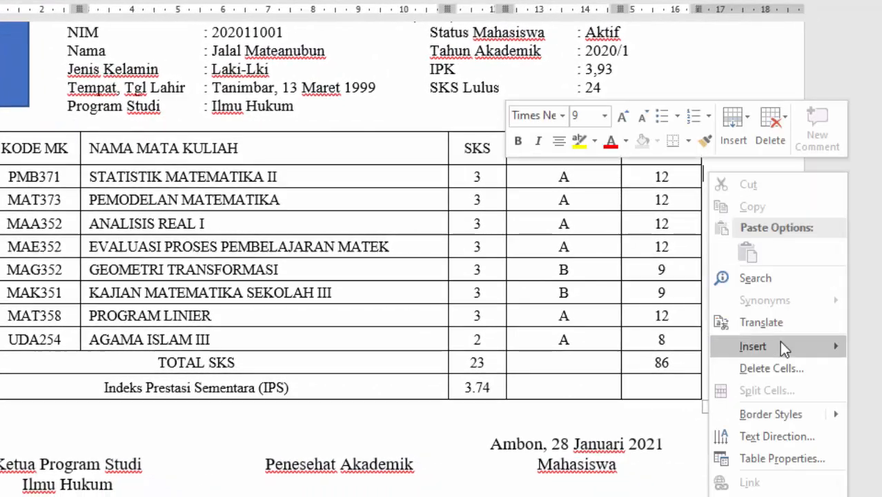
mouse_move(779, 346)
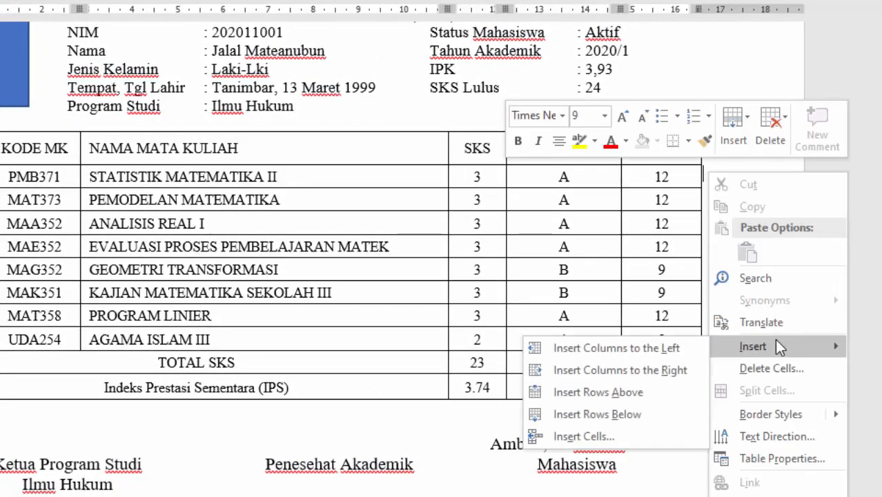
click(630, 373)
click(743, 153)
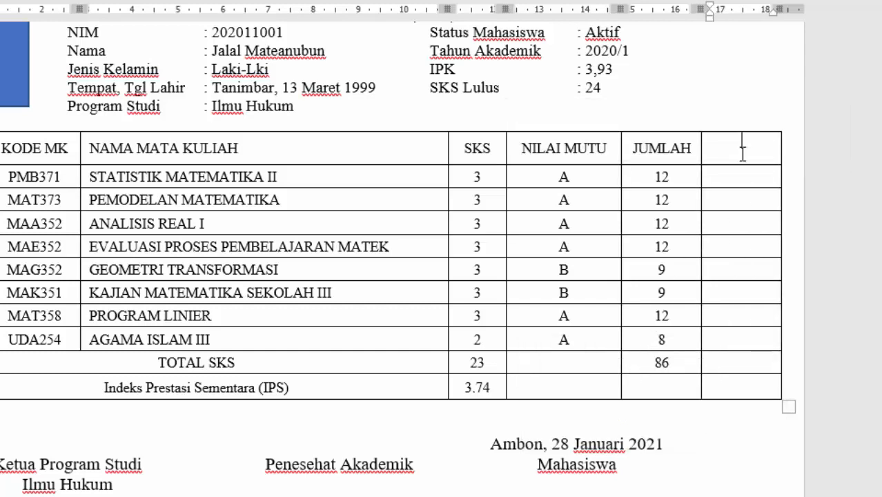
right_click(743, 152)
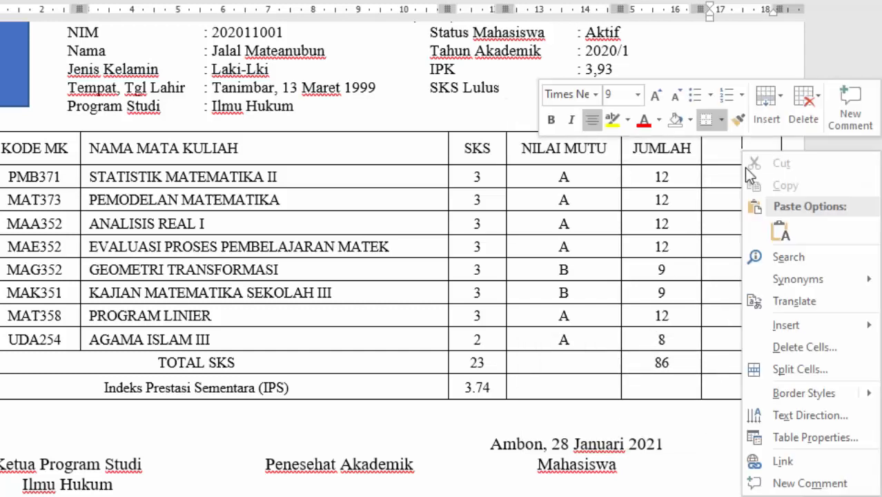
click(803, 348)
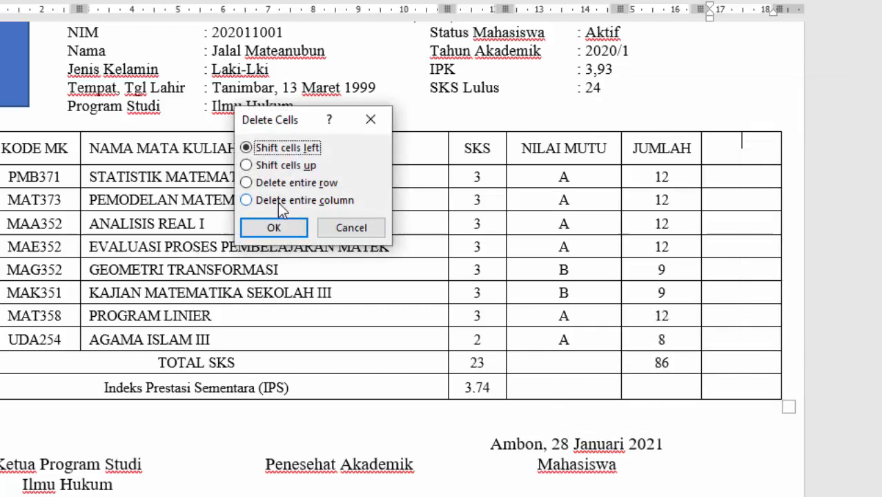
click(277, 202)
click(278, 230)
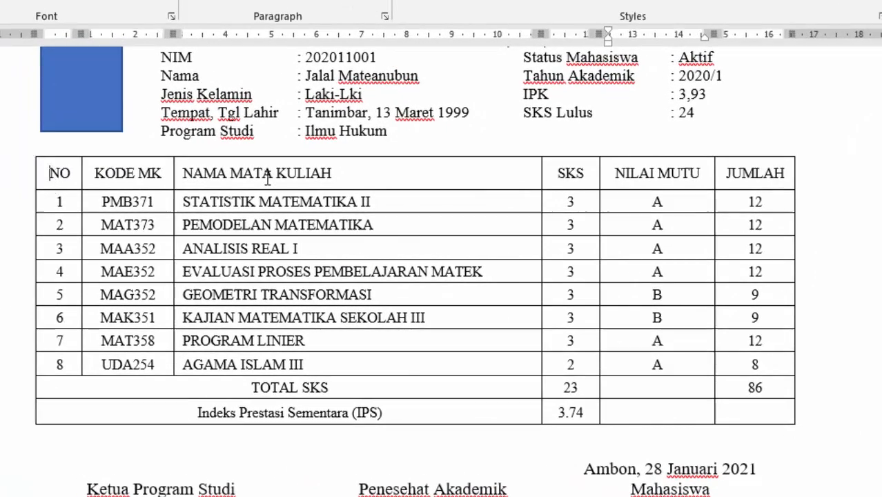
- Make the grades table's header labels, NO through JUMLAH, bold
drag(268, 177, 644, 187)
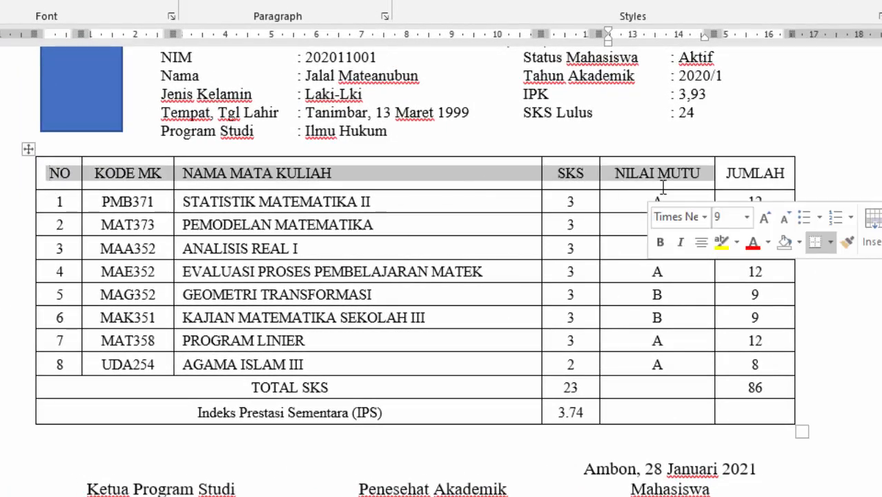
click(660, 185)
drag(782, 173, 60, 177)
key(ctrl+b)
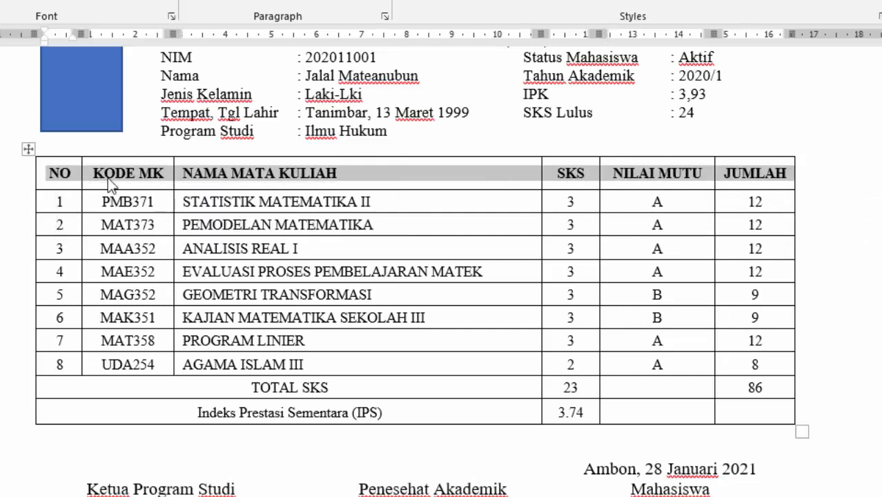
click(190, 202)
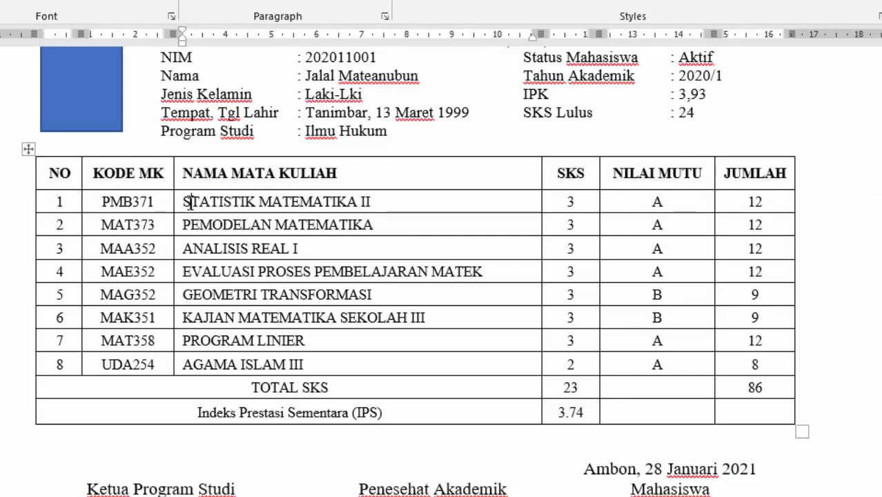